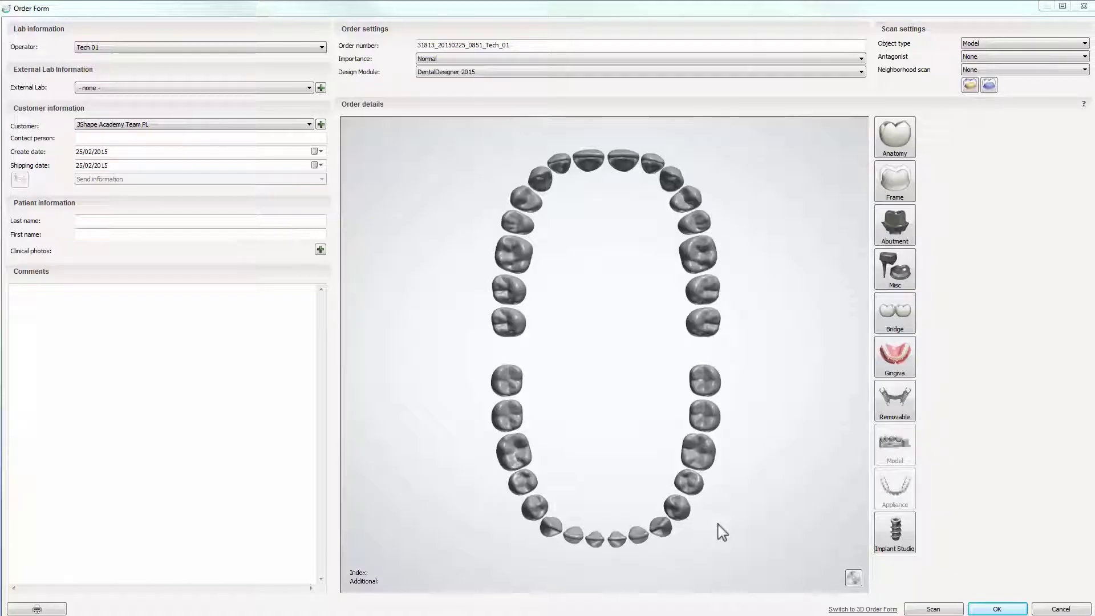
Step: Add a Zirkon abutment for tooth 35 with 3Shape Implant 4.3 mm and the 2 pcs Abutment 4.3 mm kit, plus an anatomy restoration
click(698, 489)
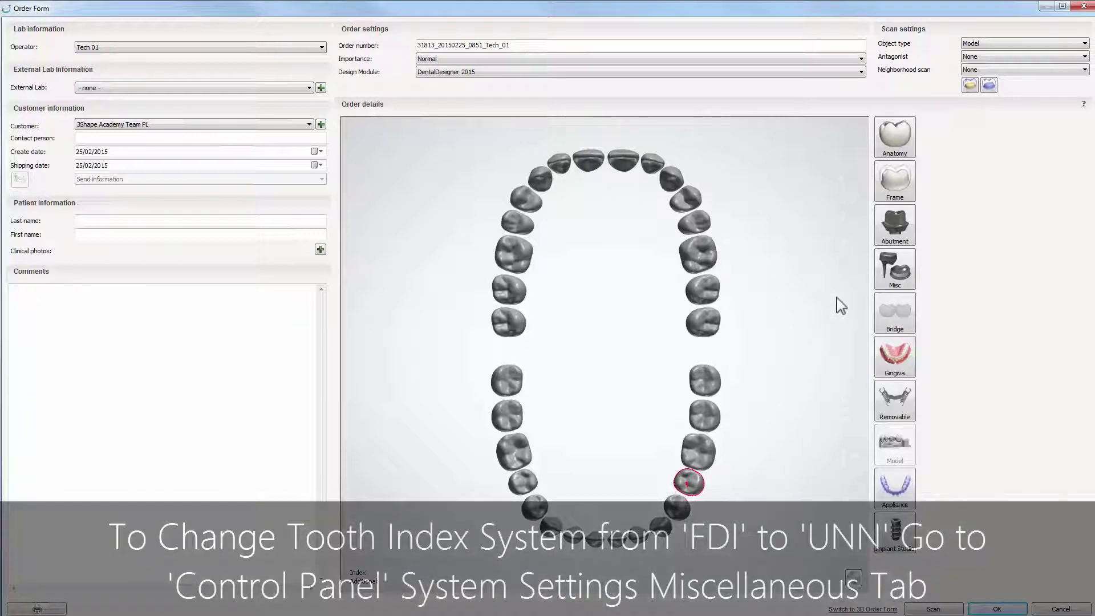
click(894, 217)
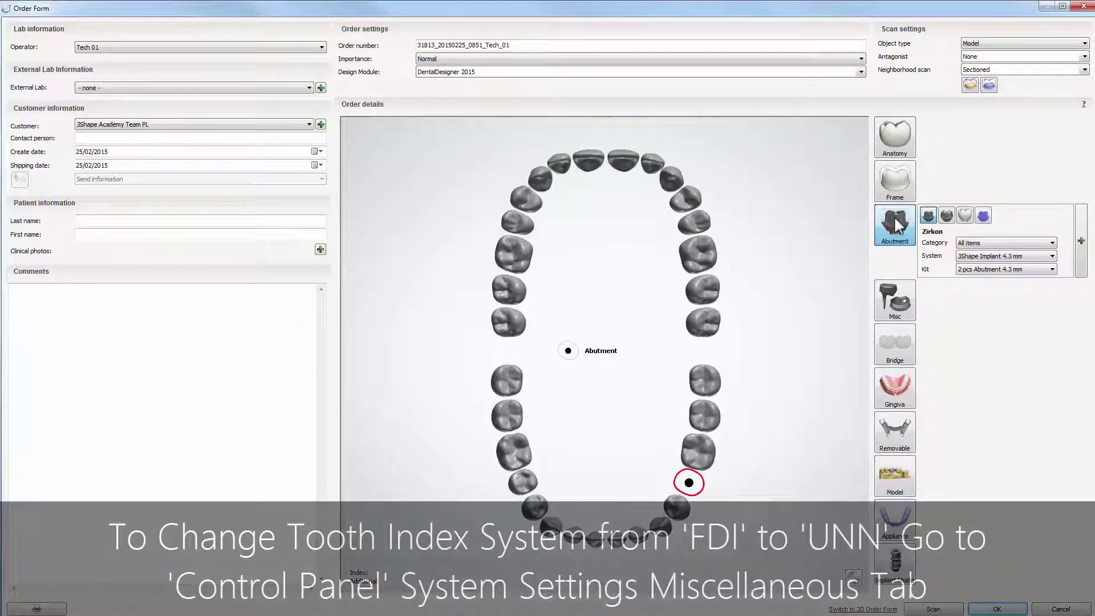
click(925, 219)
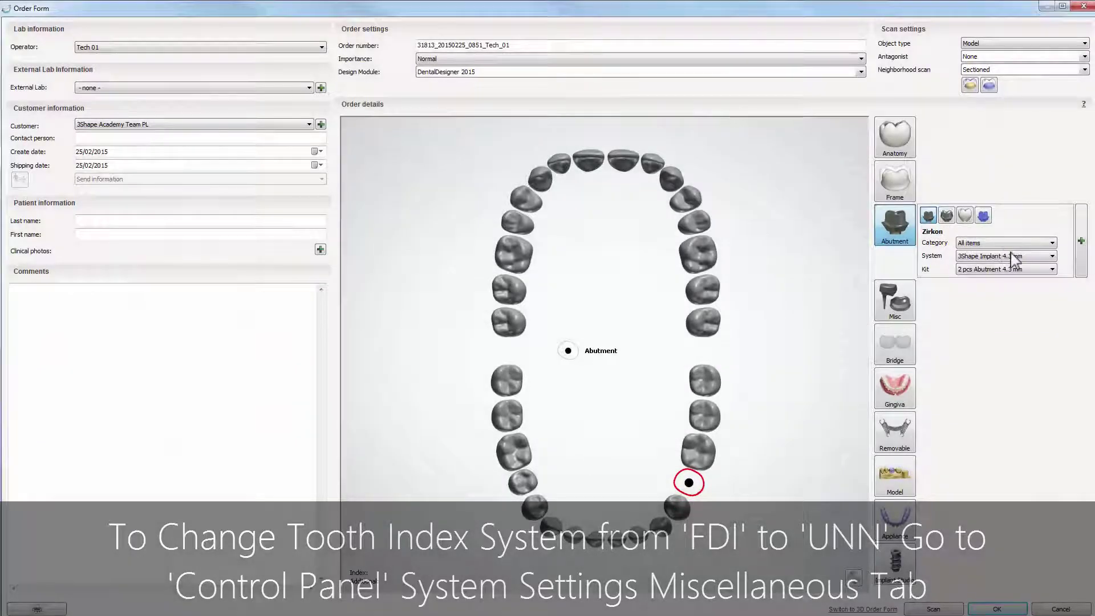
click(1052, 270)
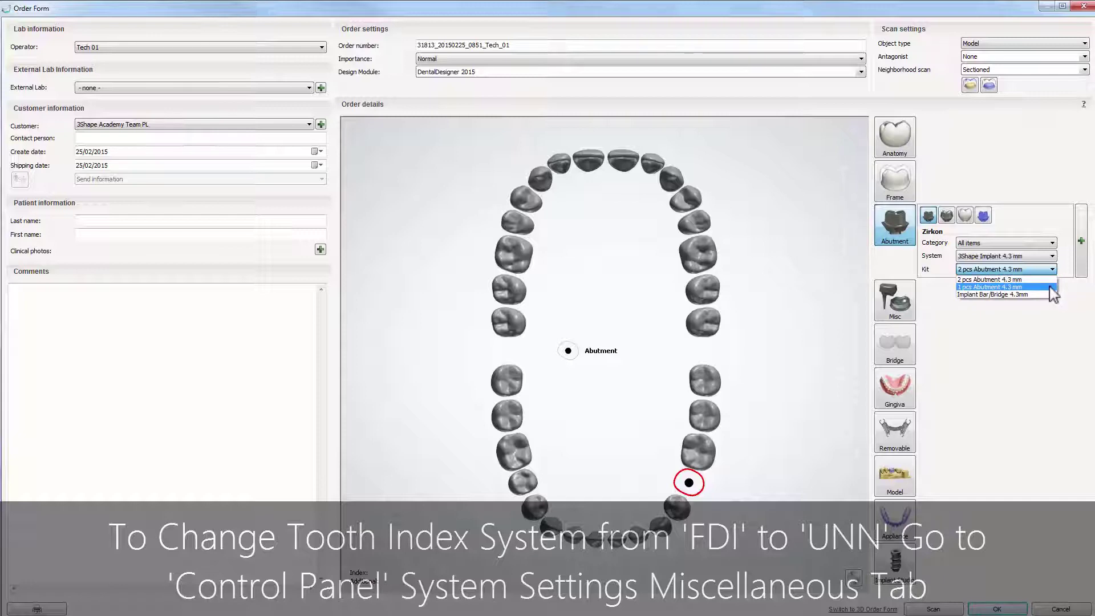
click(1035, 280)
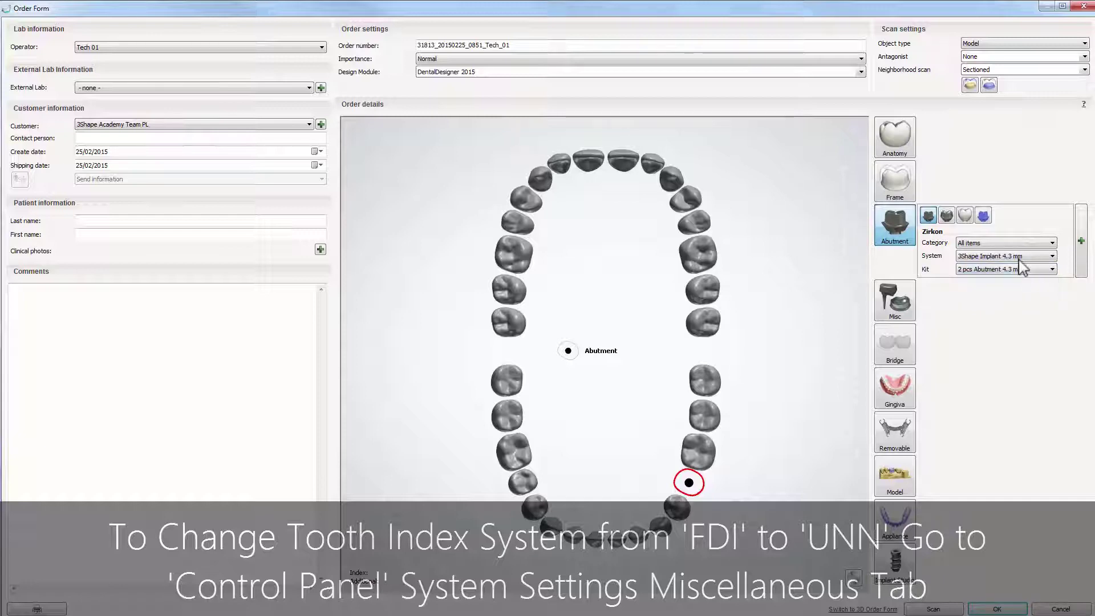
click(897, 149)
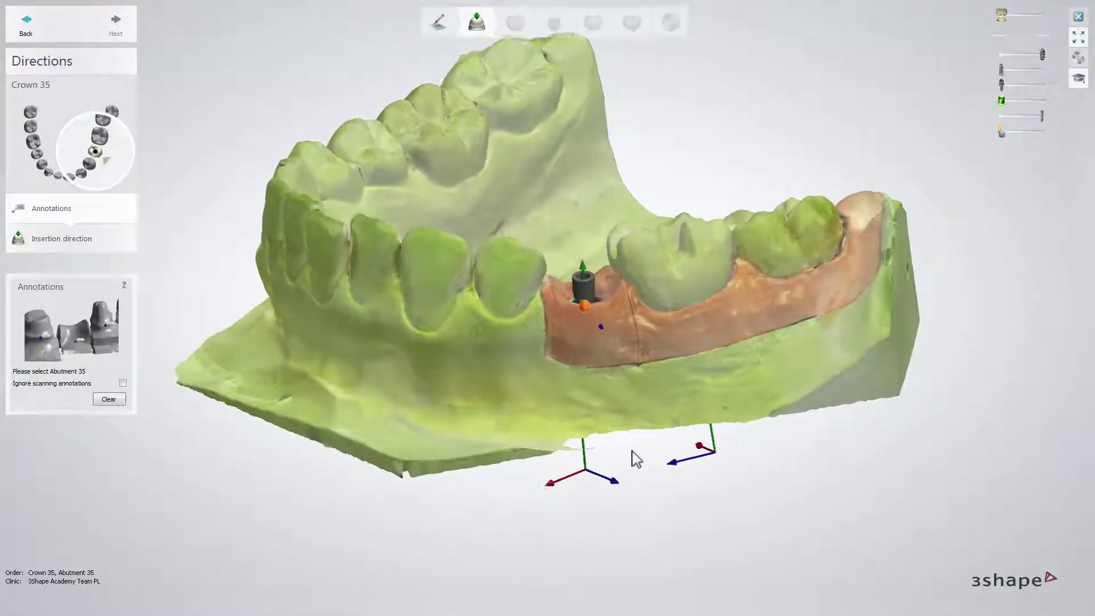
Step: Annotate Abutment 35 at the implant site on the scan and set the insertion direction for crown 35
right_drag(632, 445, 617, 393)
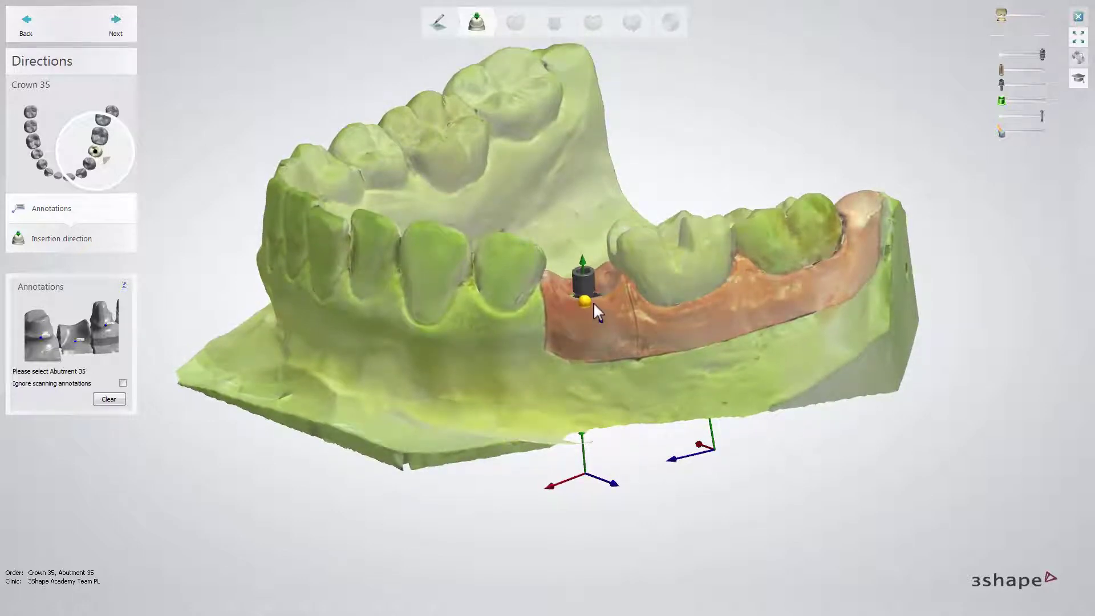
click(594, 304)
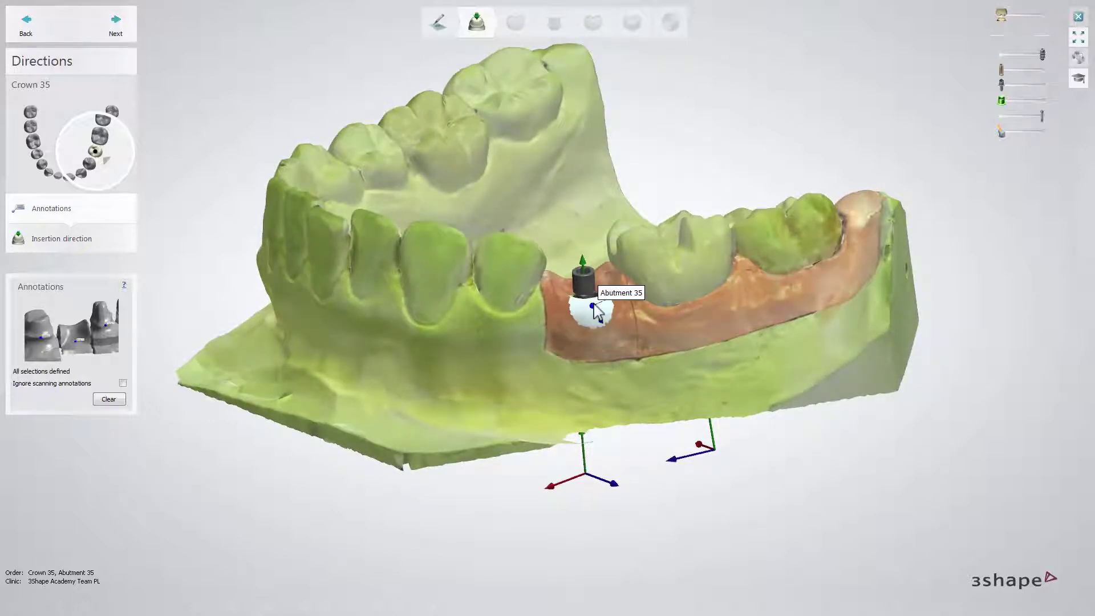
click(121, 37)
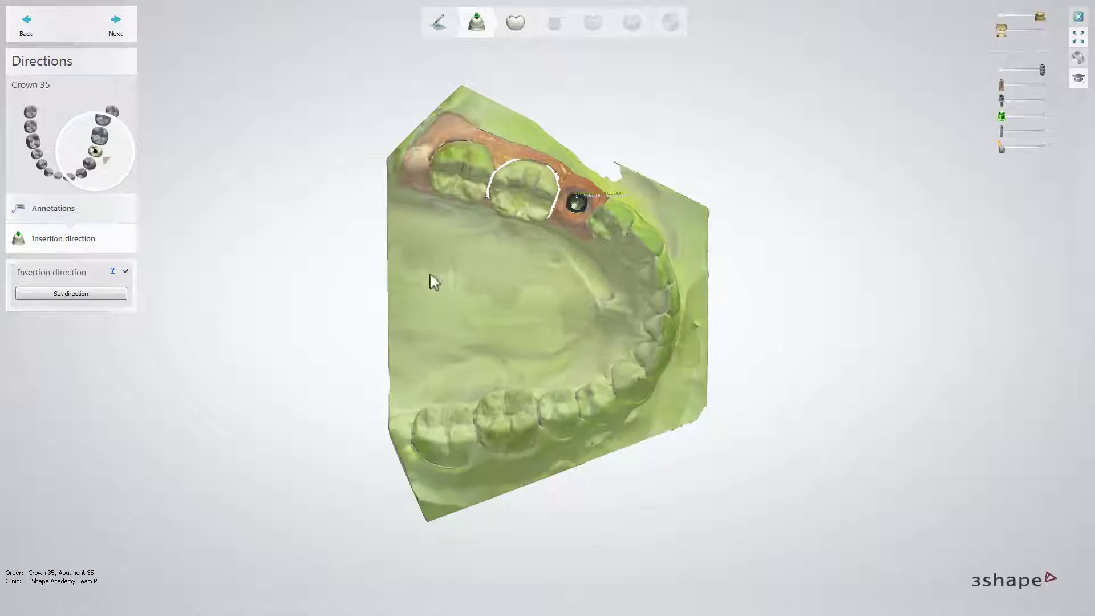
click(112, 294)
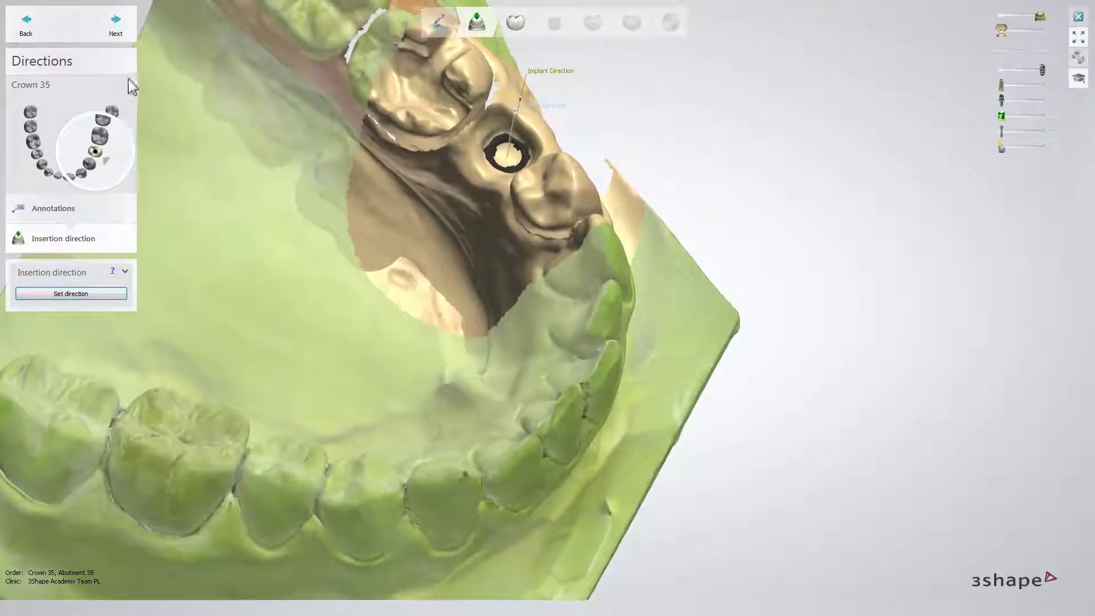
click(131, 36)
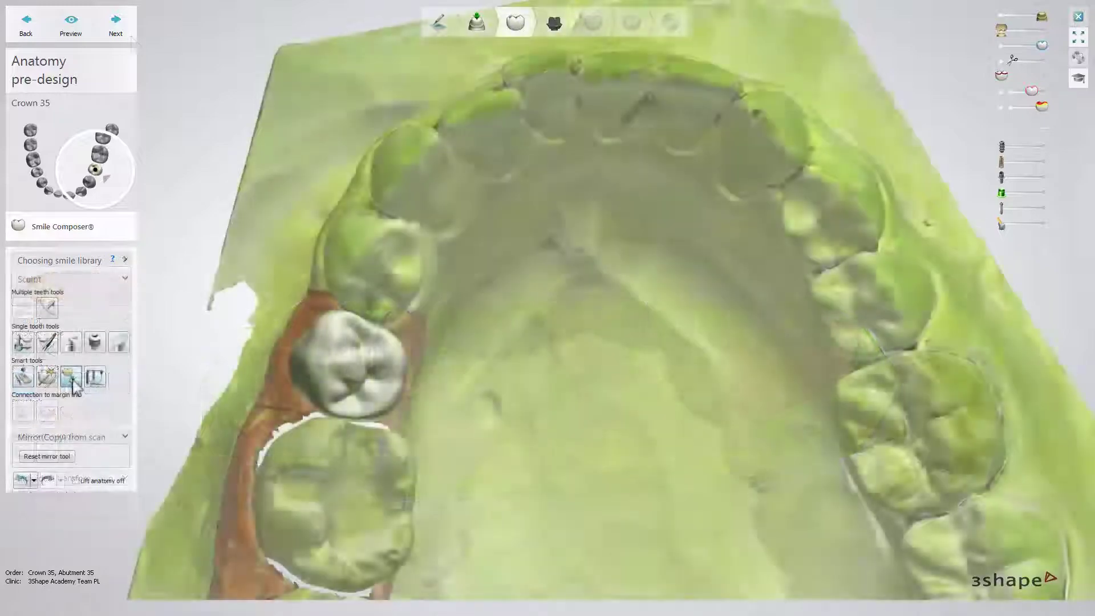
Step: Mirror the scanned premolar from the opposite side of the arch onto crown 35 and proceed to abutment design
click(71, 375)
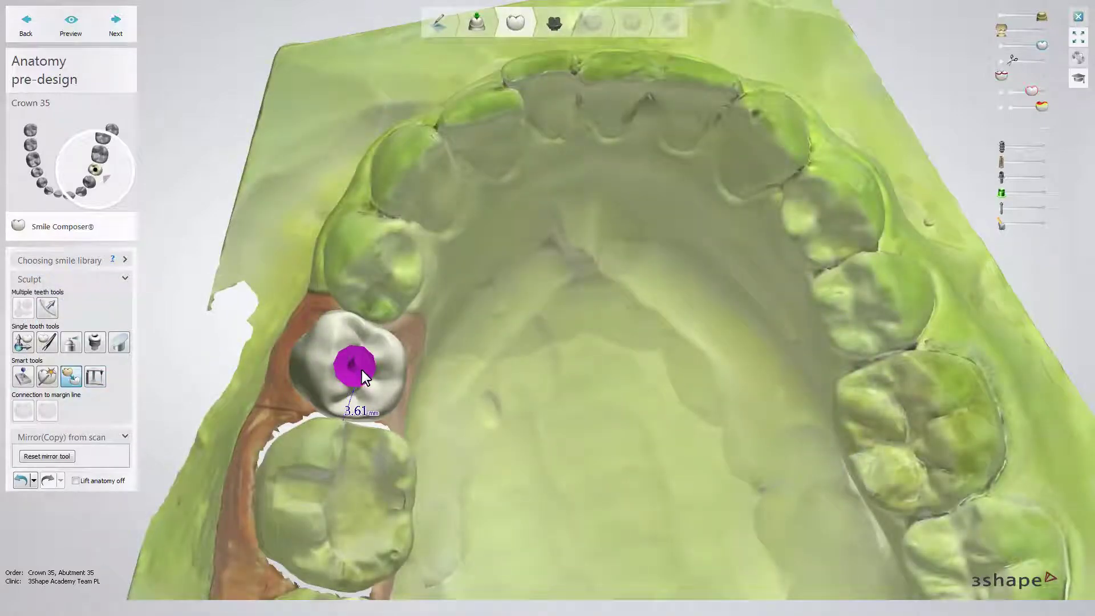
click(361, 370)
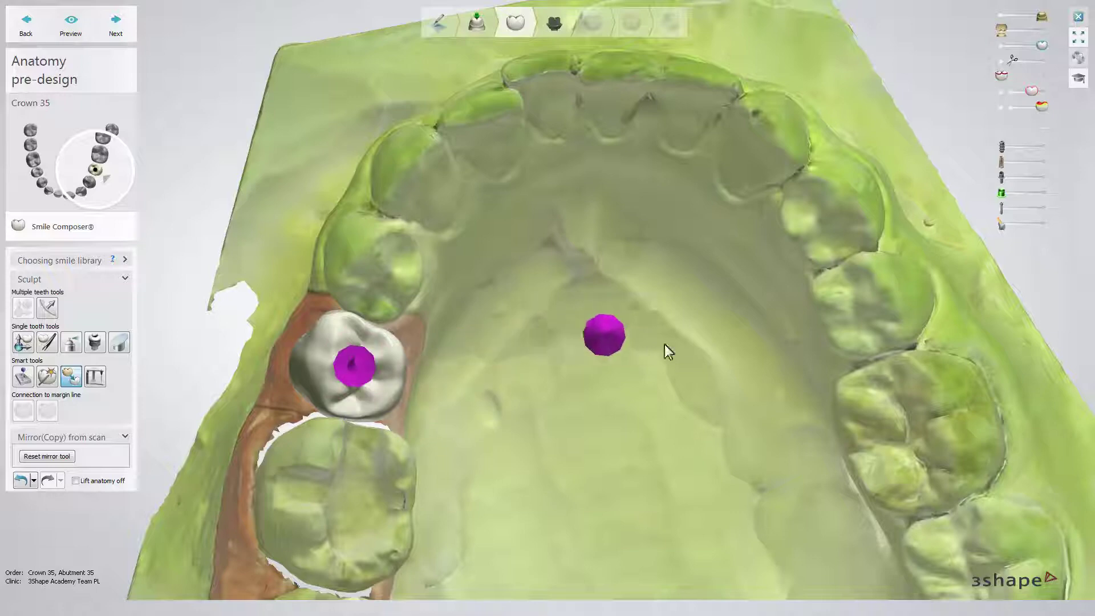
click(851, 315)
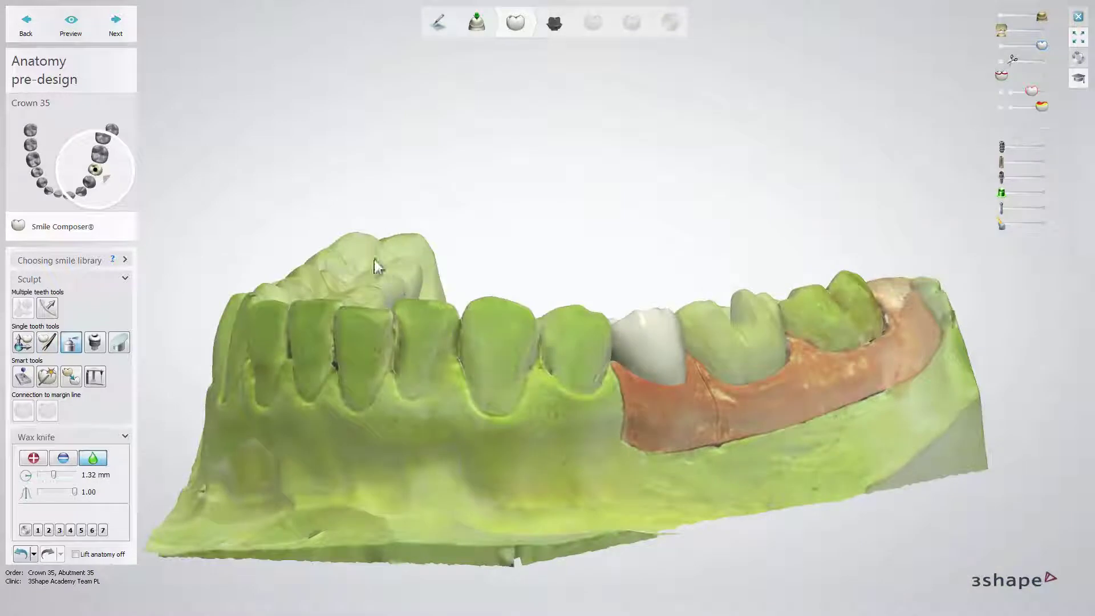
click(127, 35)
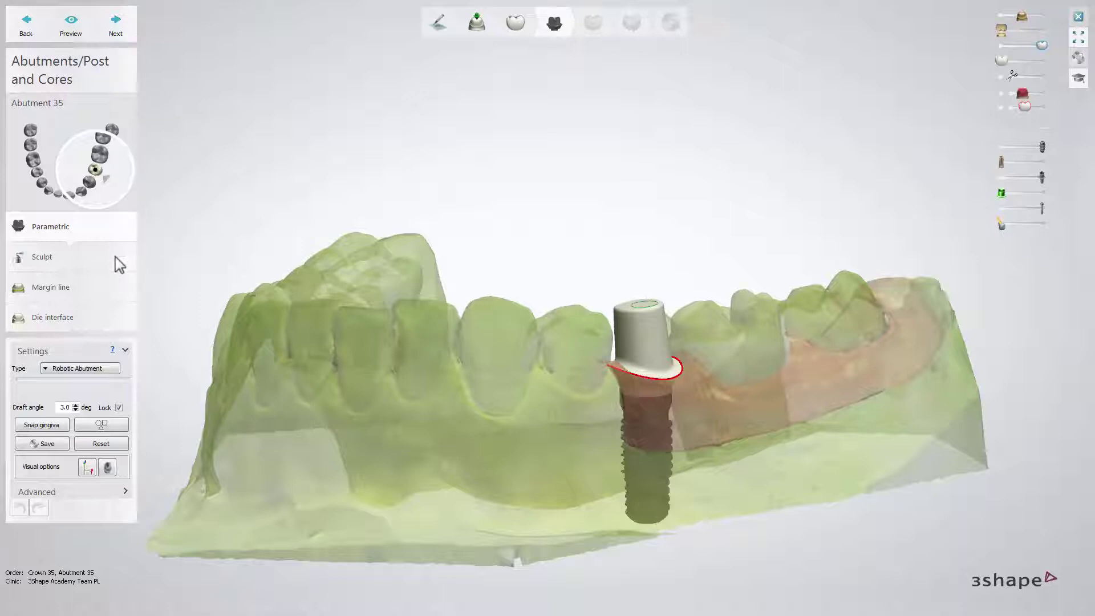
Step: Choose the Robotic Abutment type and fit the margin line's control points to the surrounding gingiva on all sides
click(109, 370)
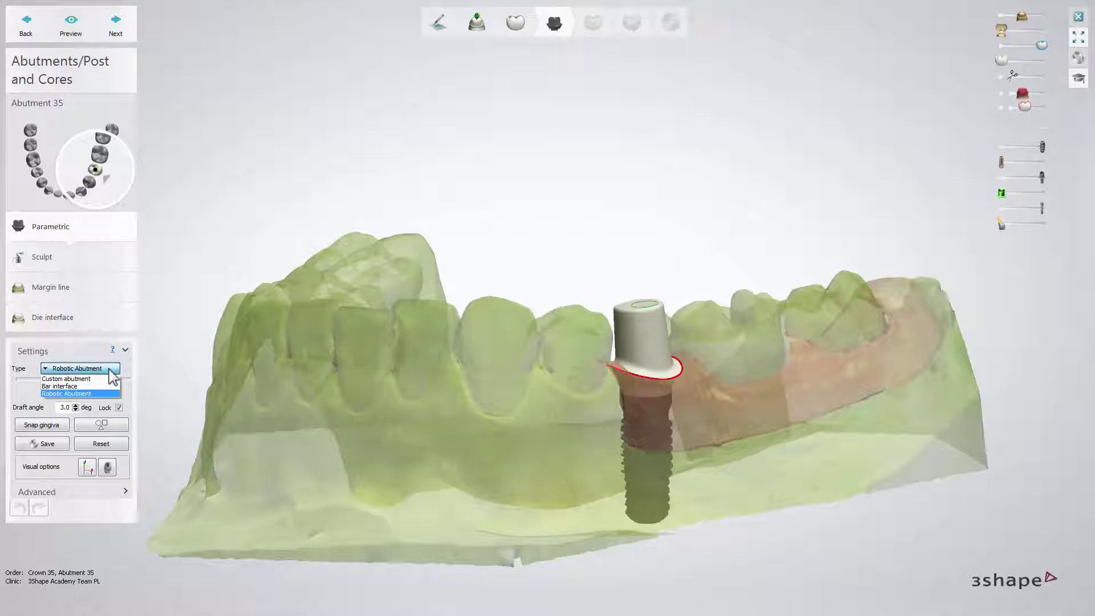
click(80, 393)
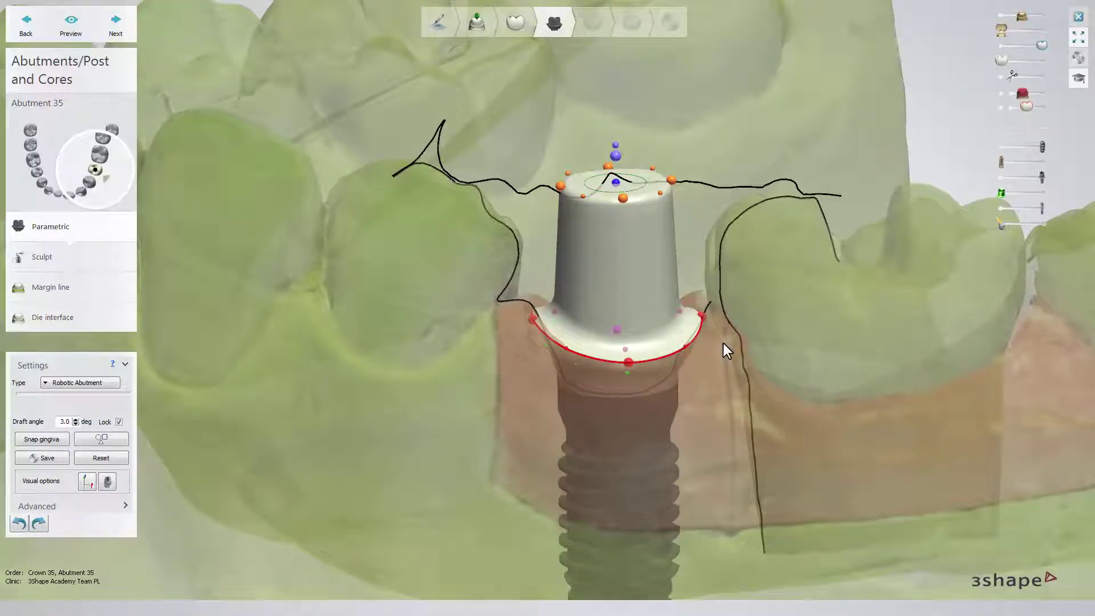
right_drag(723, 343, 725, 335)
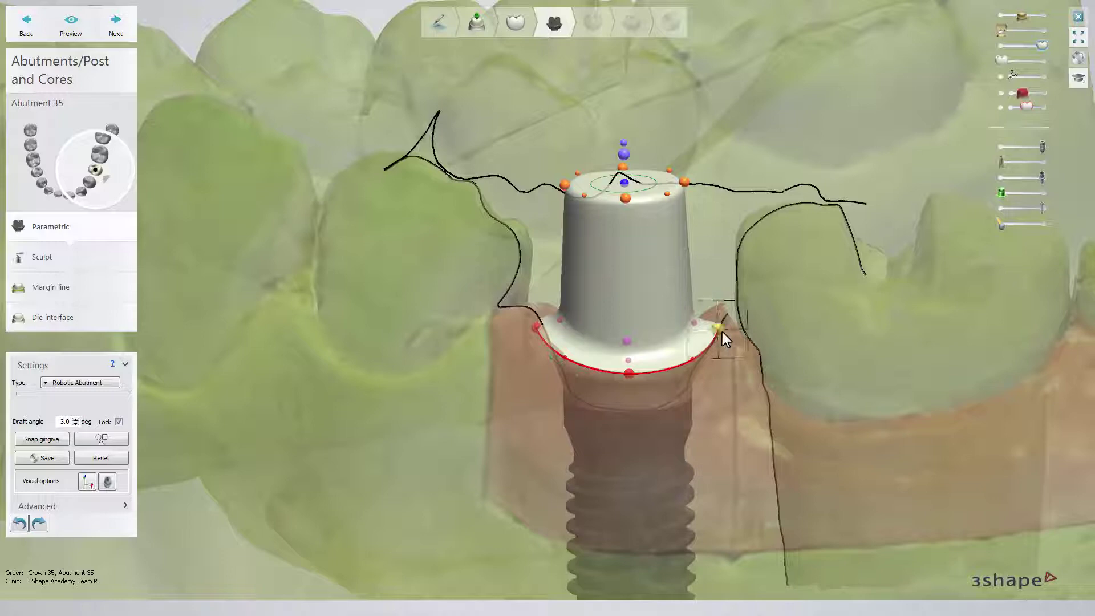
drag(721, 332, 718, 346)
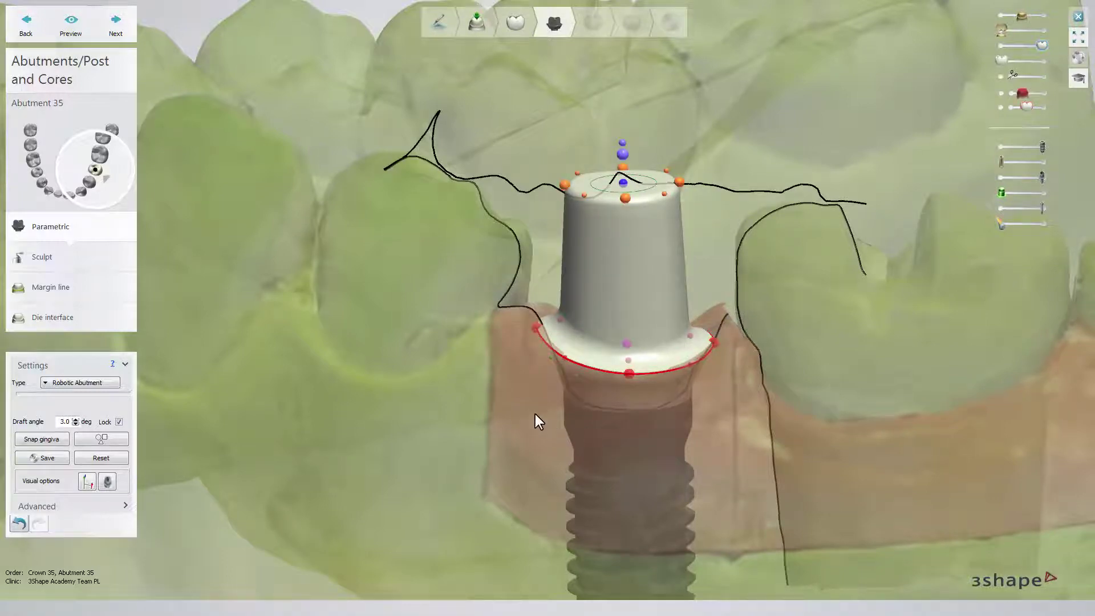
drag(533, 327, 543, 337)
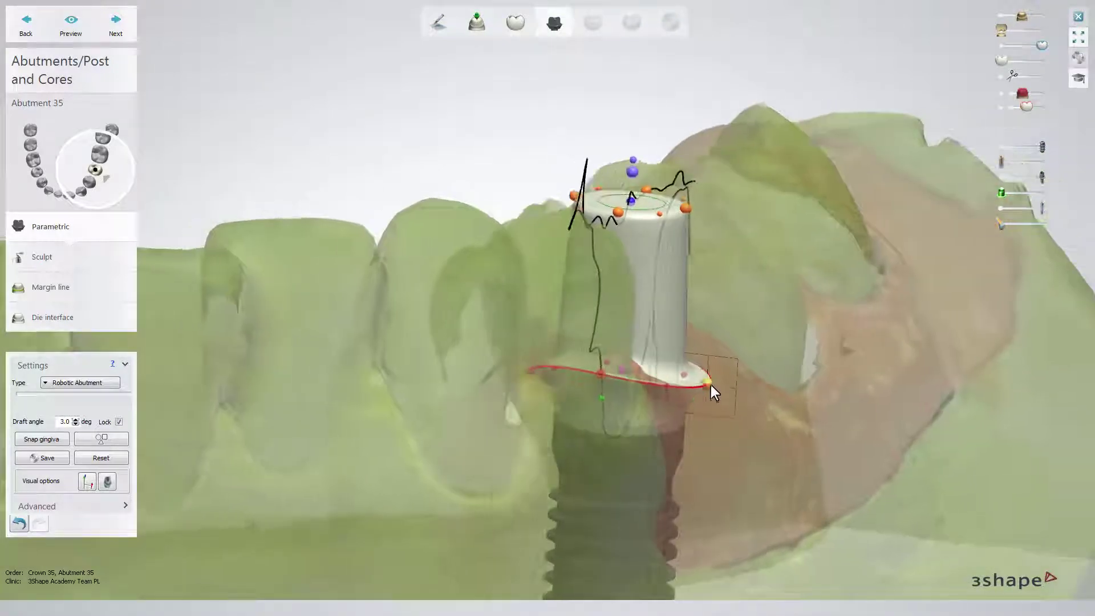
drag(710, 385, 697, 398)
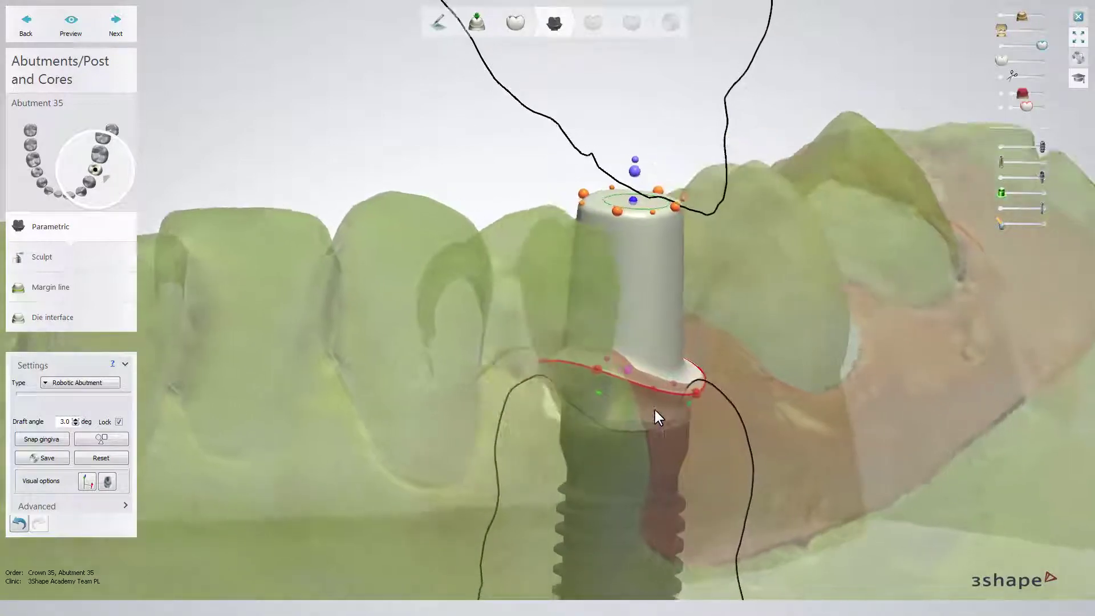
right_drag(655, 409, 358, 420)
Step: Check the advanced settings, then adjust the molar-side margin point and the emergence profile below the margin
click(127, 506)
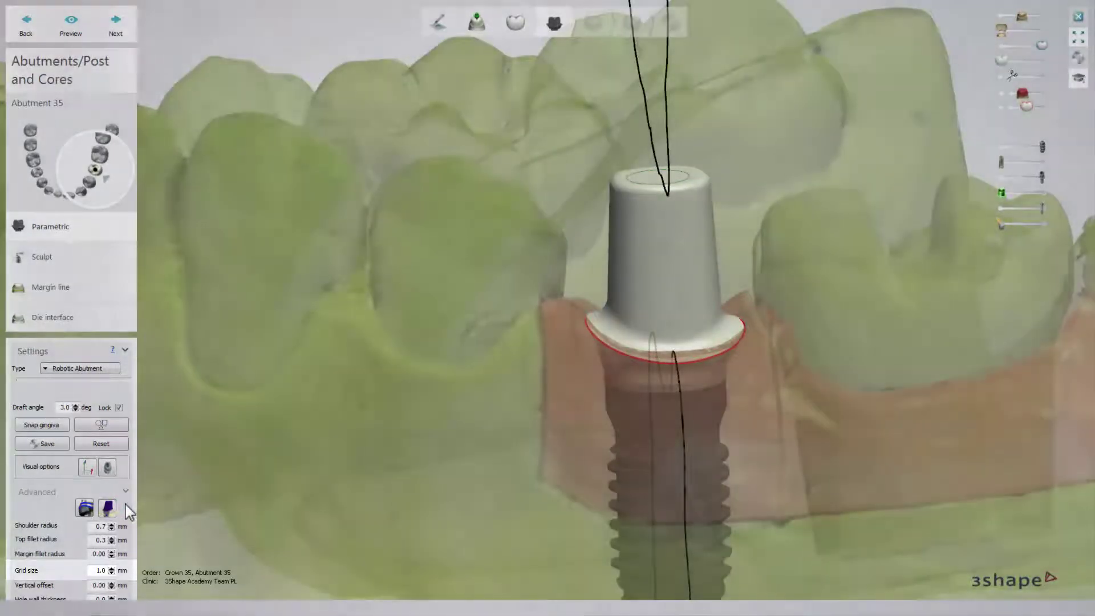
click(125, 502)
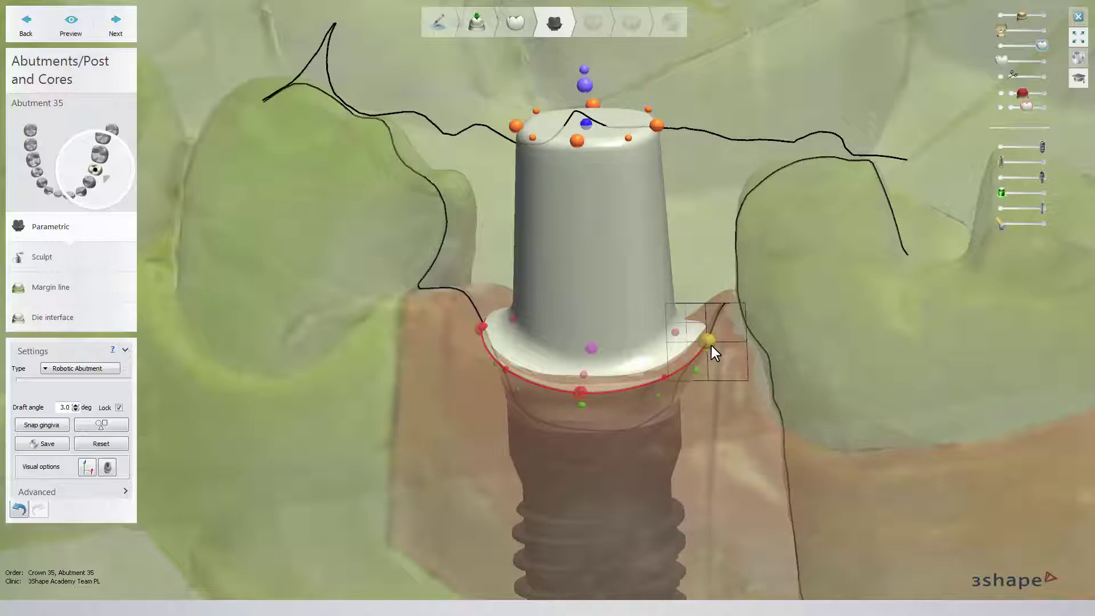
mouse_move(710, 345)
mouse_down()
mouse_move(711, 323)
mouse_move(710, 349)
mouse_up()
right_drag(710, 359, 729, 333)
drag(733, 320, 733, 320)
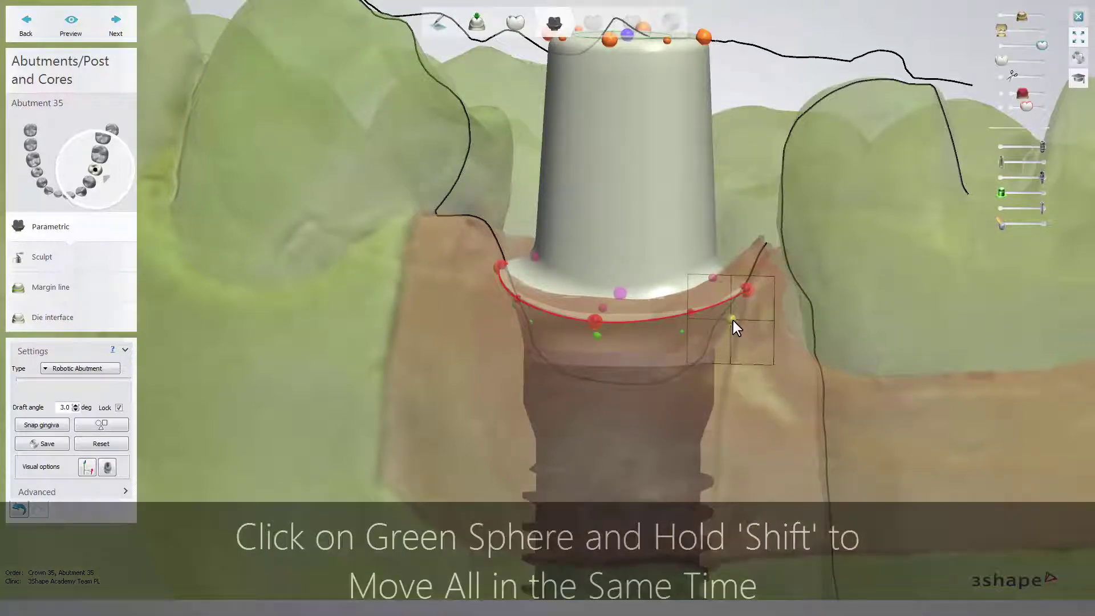
drag(734, 321, 734, 321)
drag(735, 323, 737, 323)
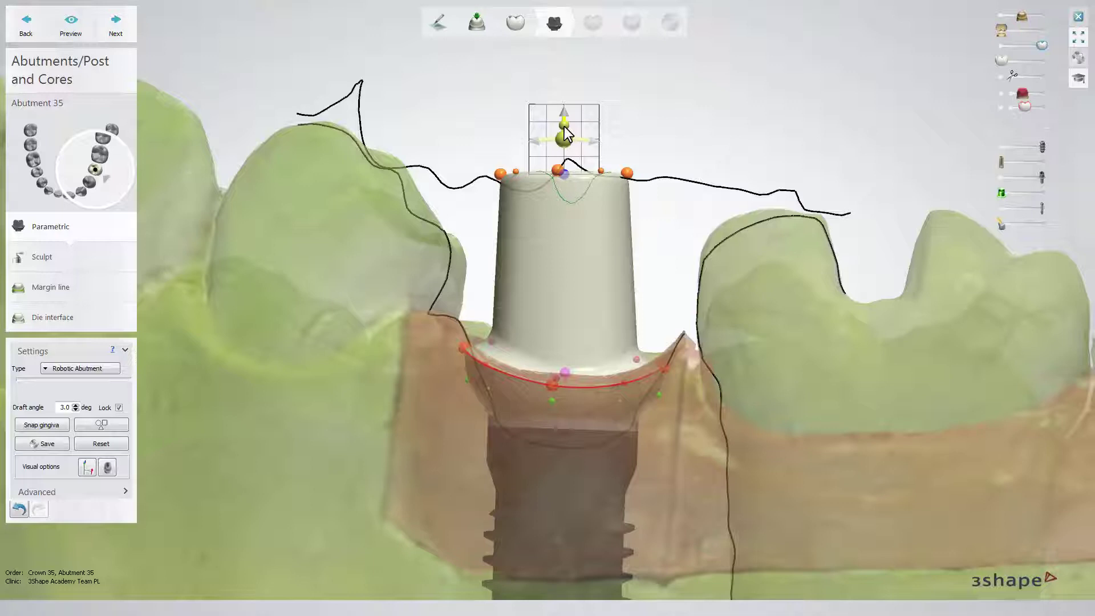
Step: Lower the abutment's top below the occlusal level and correct its tilt from the front and side
drag(564, 127, 567, 207)
right_drag(567, 208, 559, 231)
mouse_move(559, 230)
mouse_down()
mouse_move(539, 229)
mouse_move(600, 252)
mouse_move(562, 237)
mouse_up()
drag(573, 235, 592, 245)
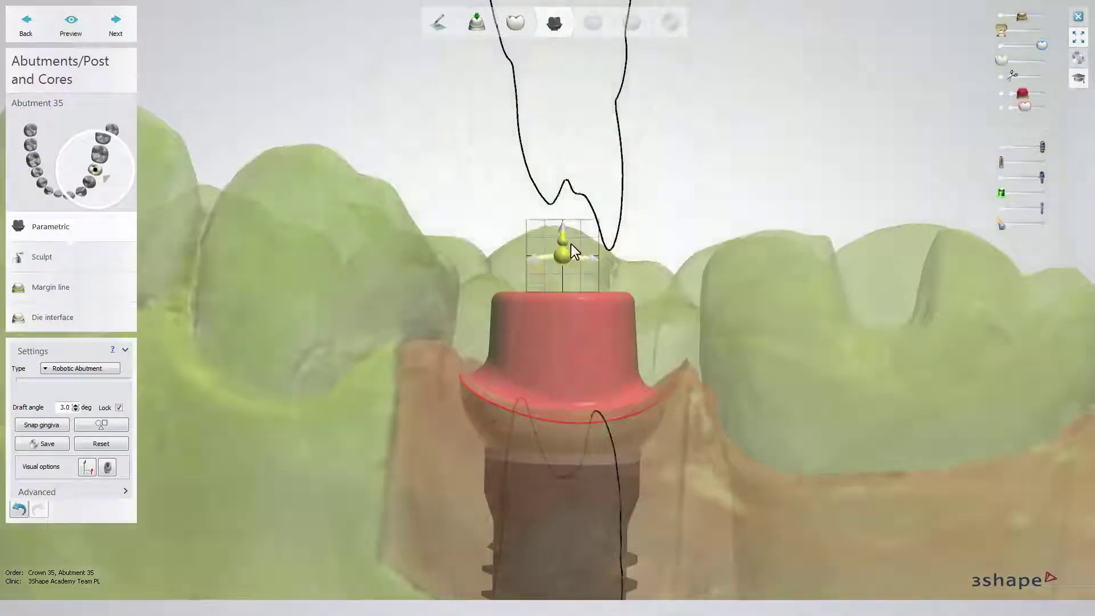
drag(570, 244, 580, 218)
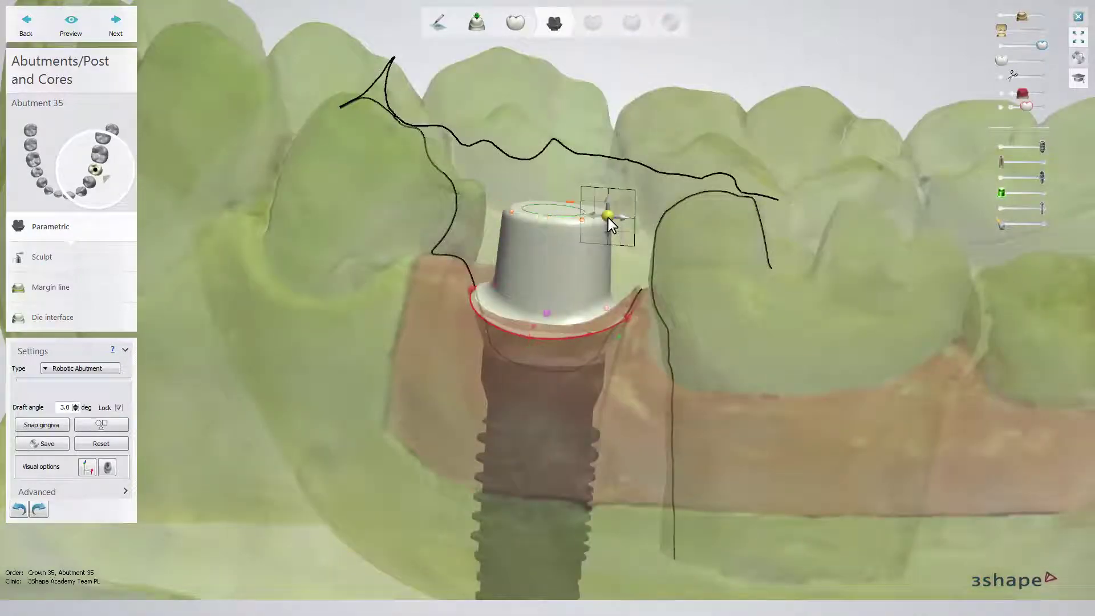
Step: Lower the outer control points around the abutment's top to shape sloping edges on its sides
drag(608, 218, 608, 244)
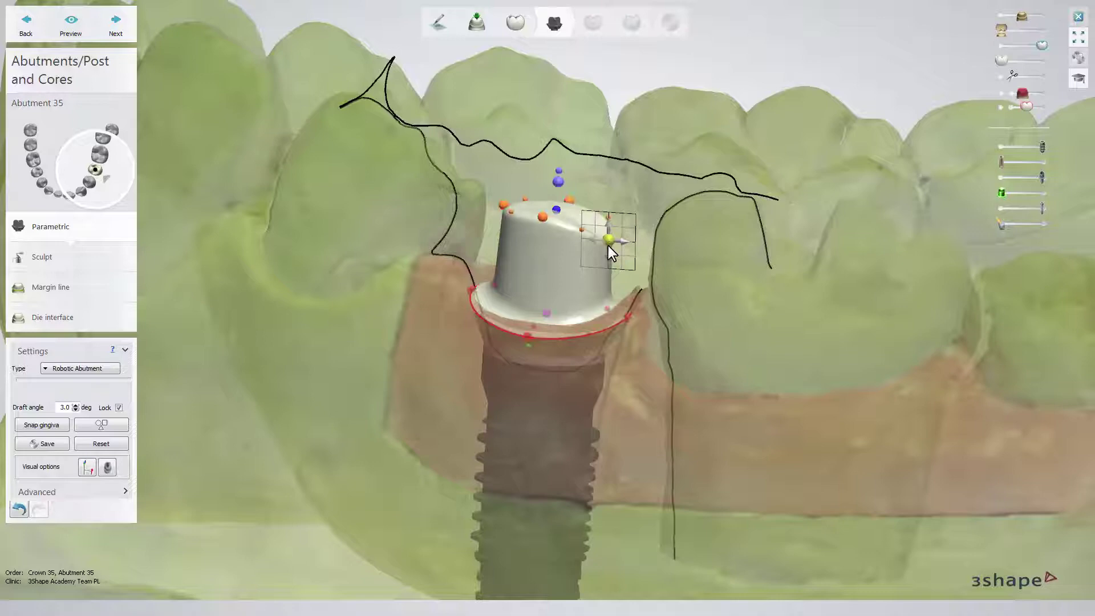
right_drag(535, 266, 513, 234)
drag(514, 219, 511, 238)
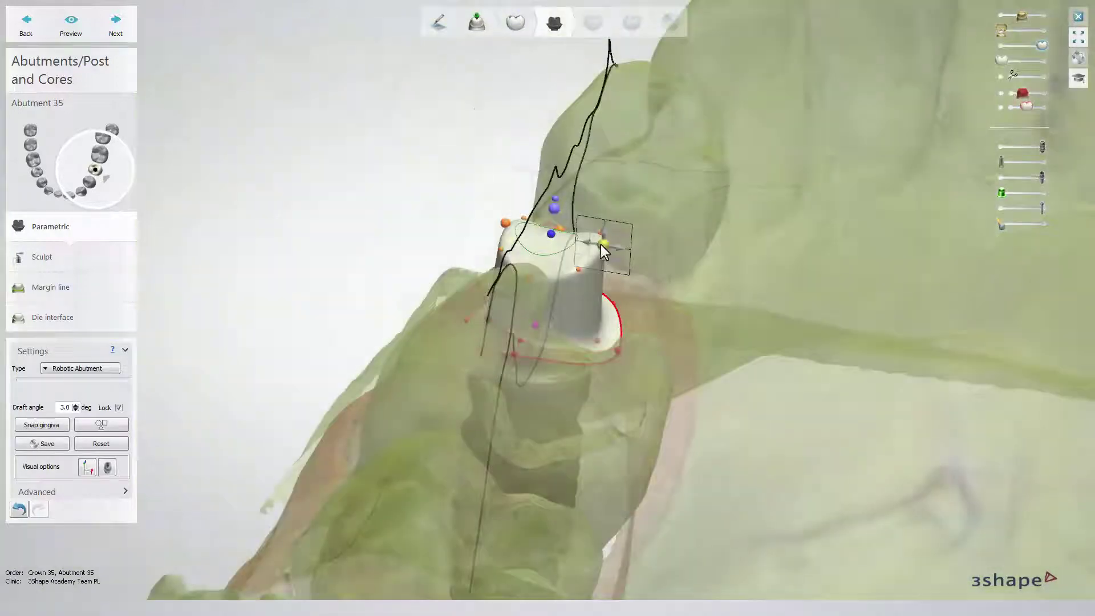
drag(600, 245, 613, 250)
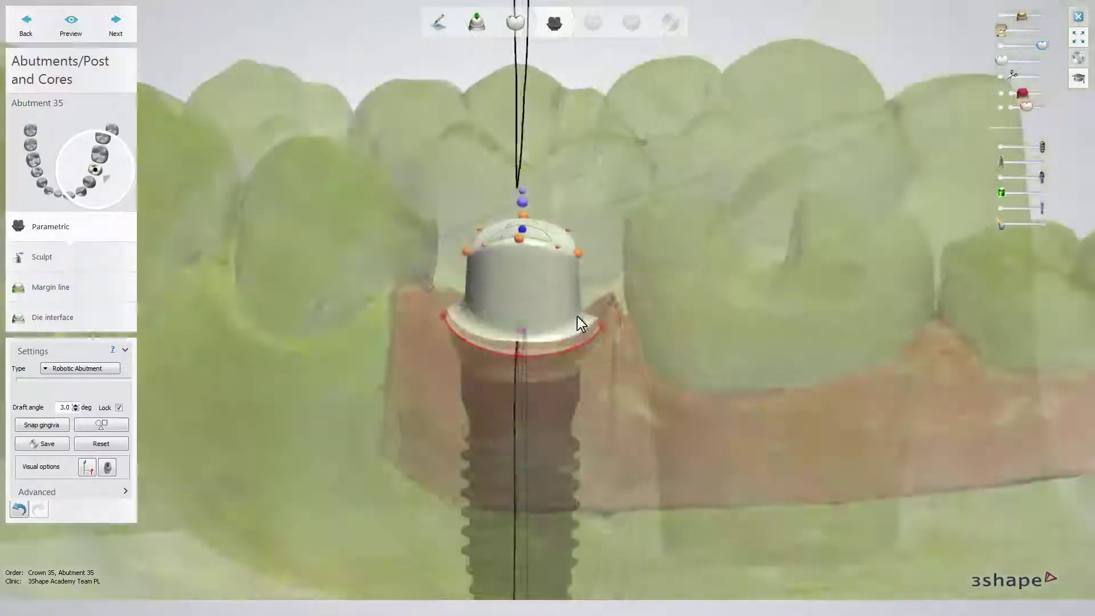
drag(577, 317, 583, 311)
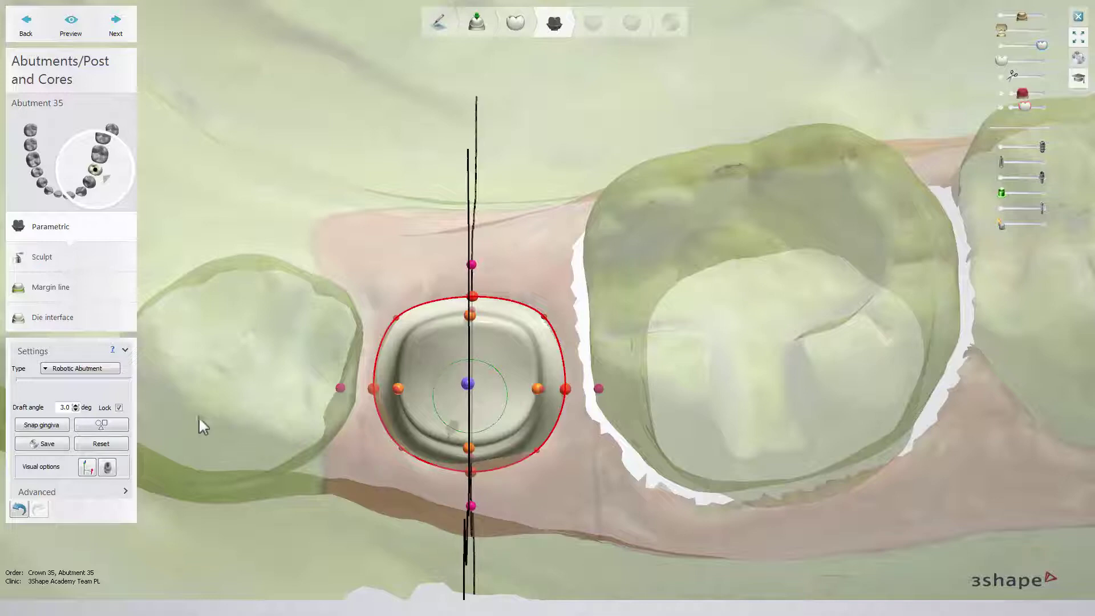
Step: Morph the abutment's cross-section towards the round shape and snap its margin to the gingiva
click(108, 424)
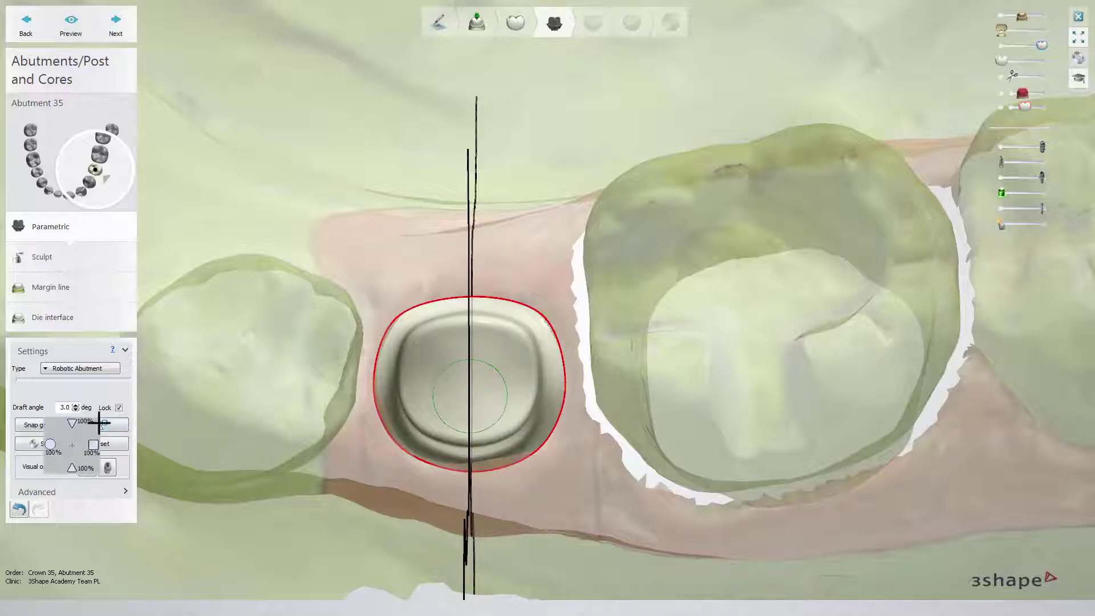
drag(70, 445, 45, 444)
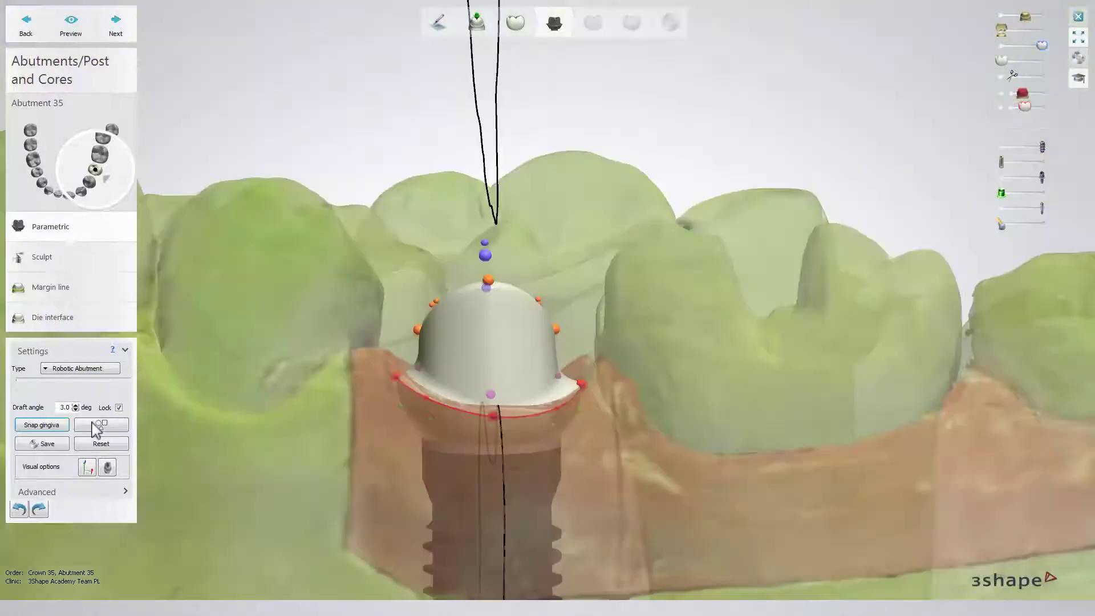
click(46, 425)
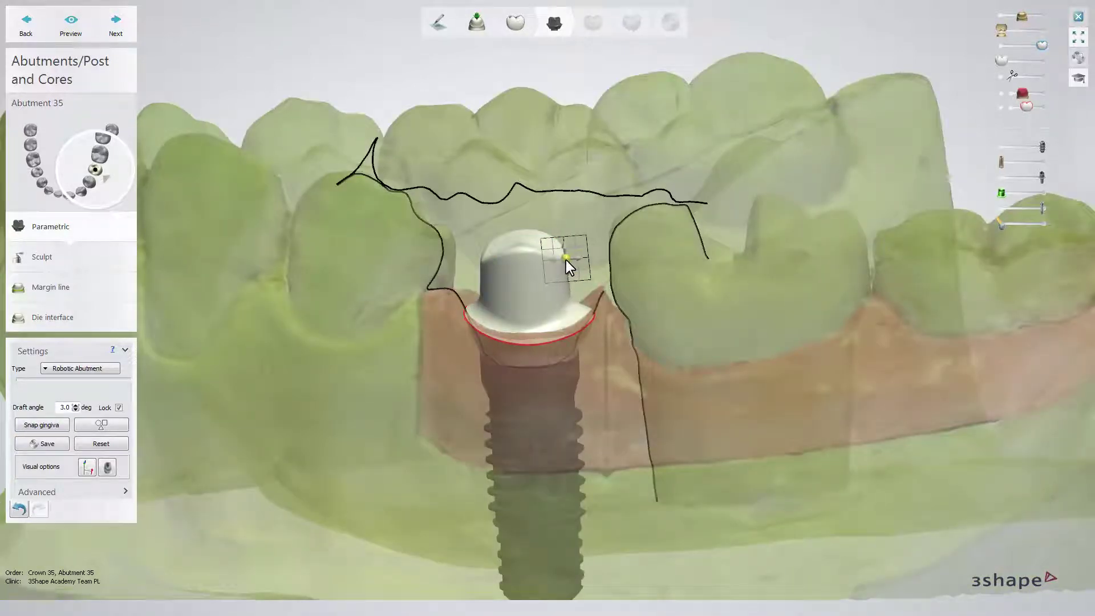
Step: Adjust the abutment's molar-side wall by its upper control point, unlocking the 3.0 degree draft angle
drag(566, 260, 577, 261)
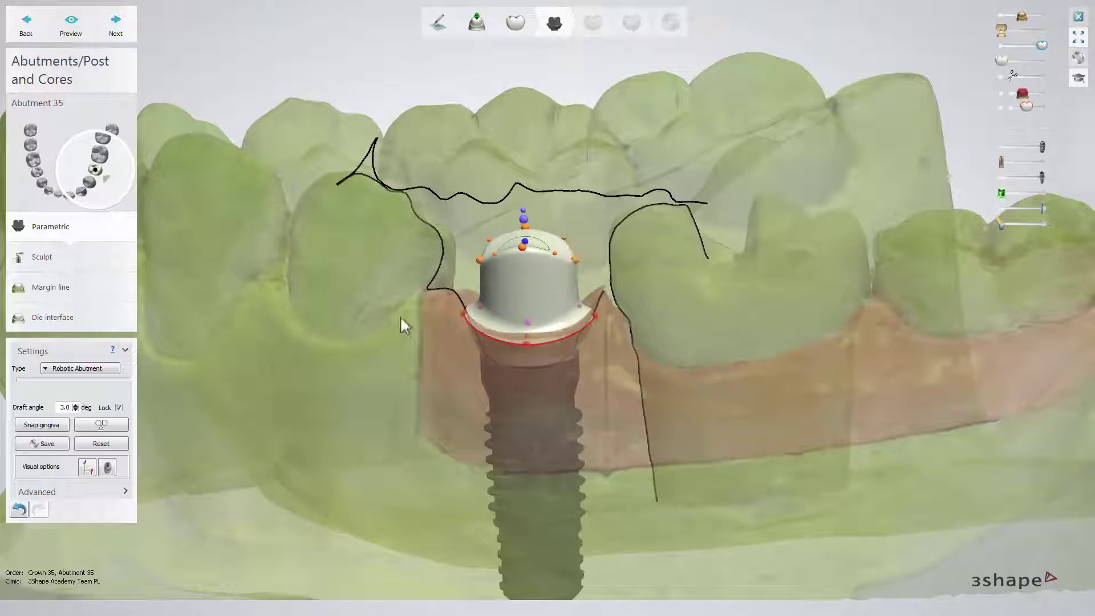
click(118, 408)
drag(580, 262, 571, 262)
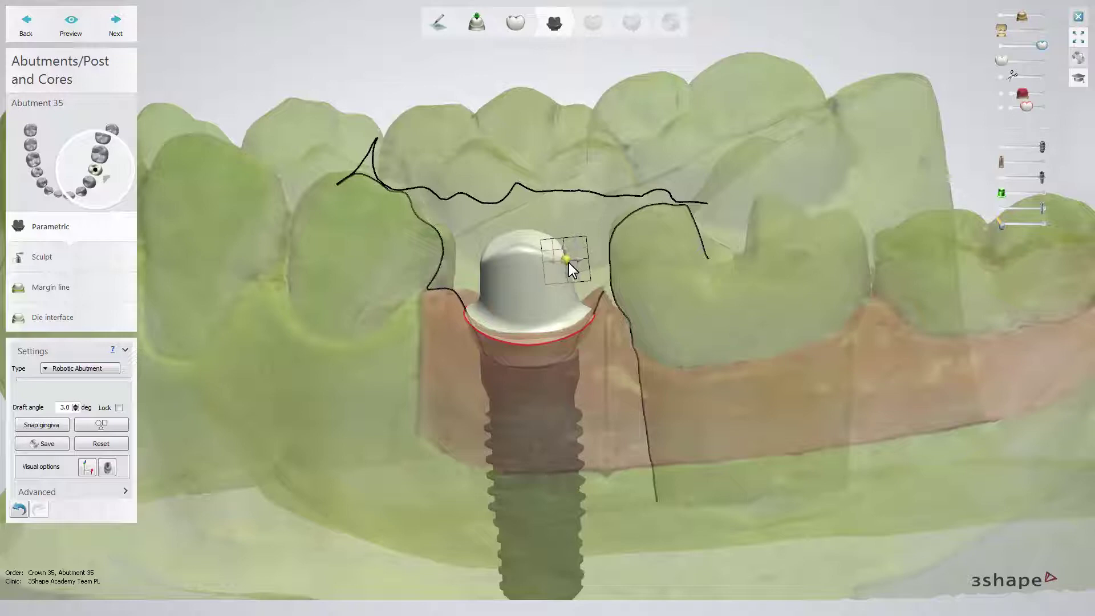
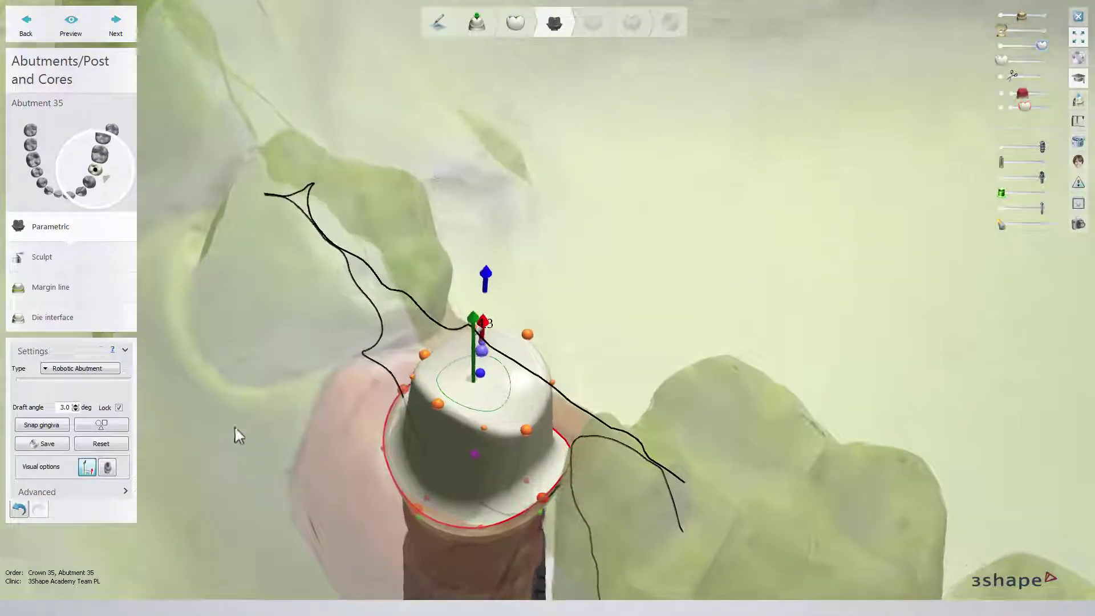
Step: Show the advanced abutment parameters and set the shoulder radius to 1.0 mm after testing larger values
click(108, 467)
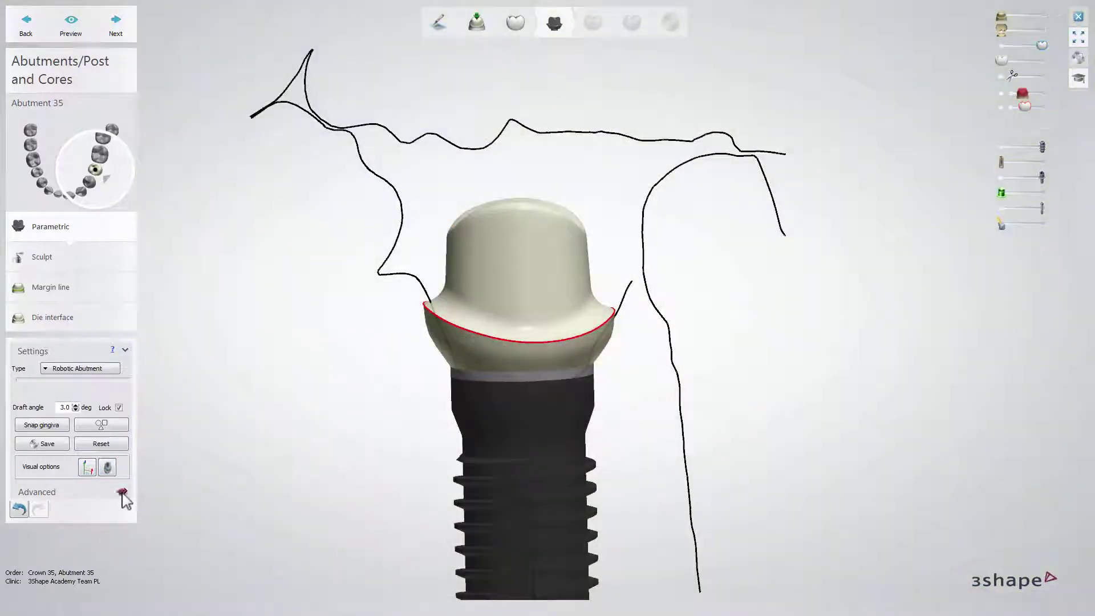
click(122, 492)
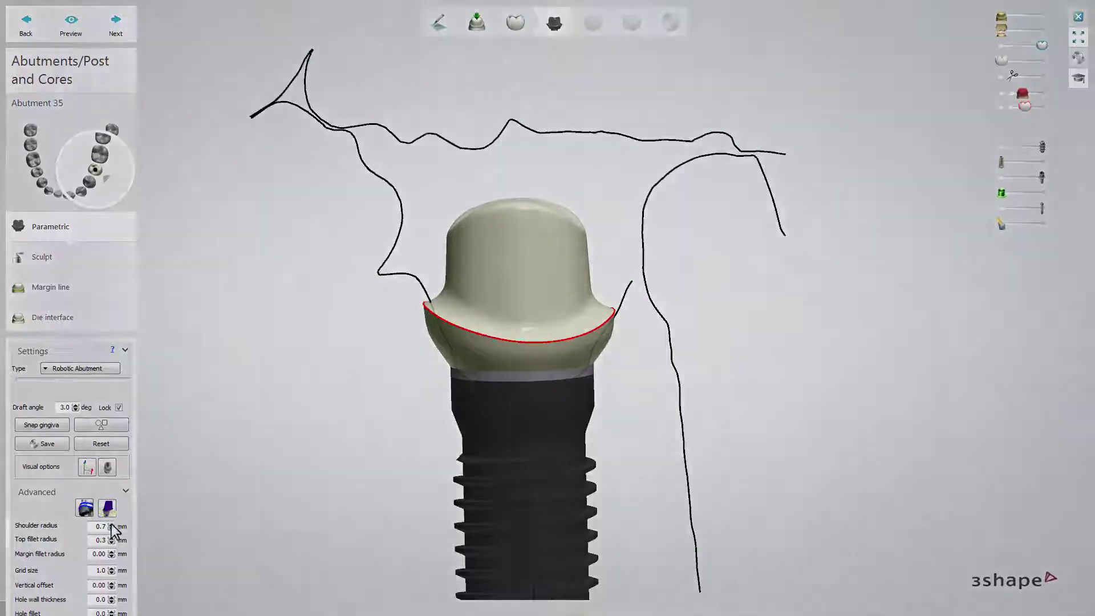
click(112, 524)
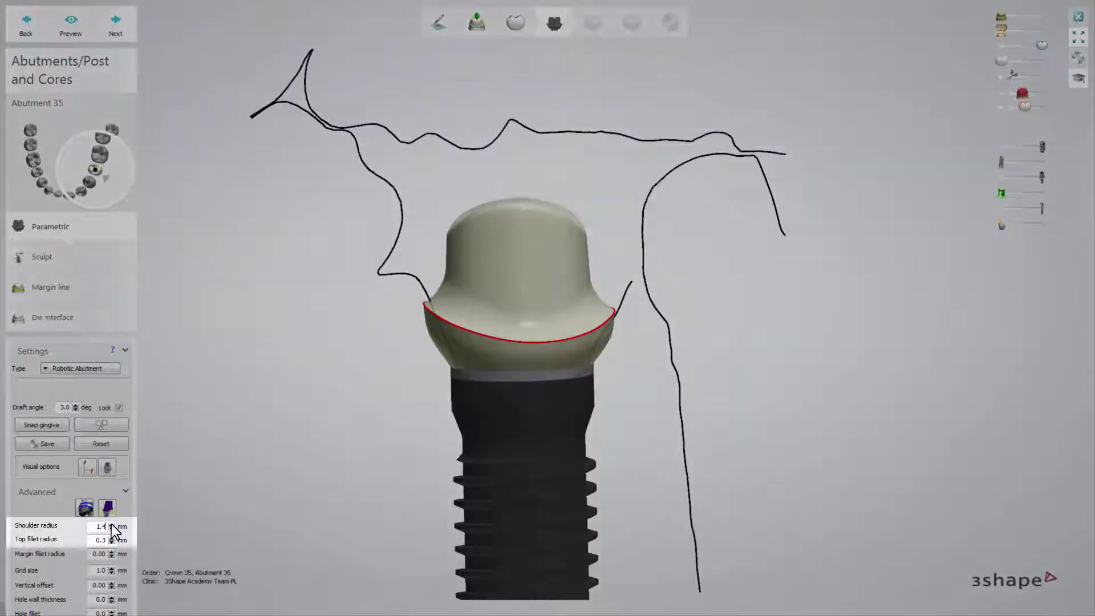
click(111, 524)
click(111, 524)
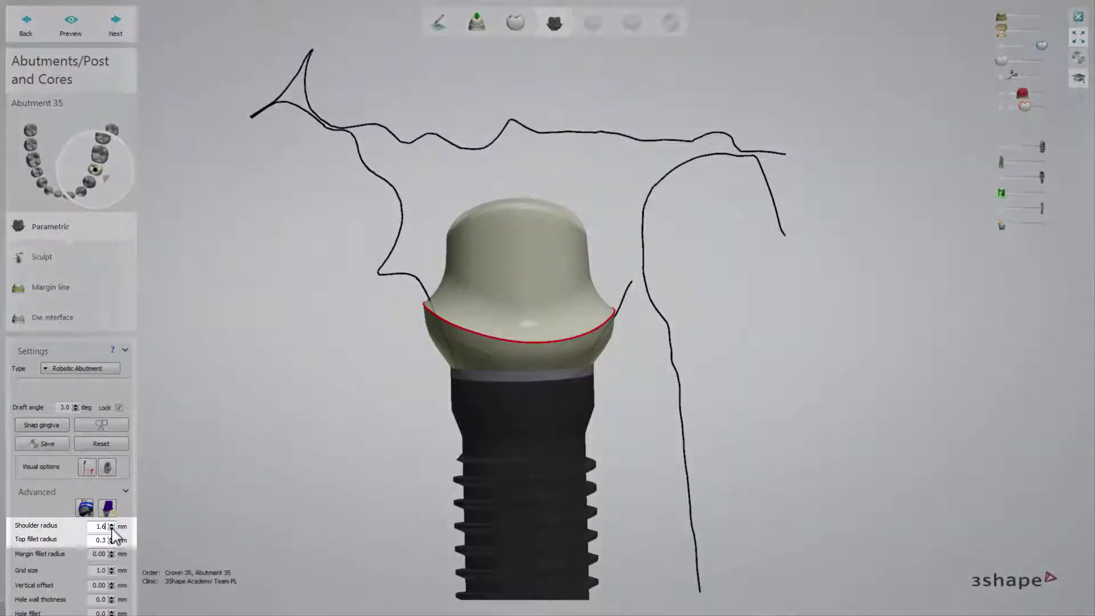
click(112, 528)
click(112, 529)
click(112, 528)
click(112, 529)
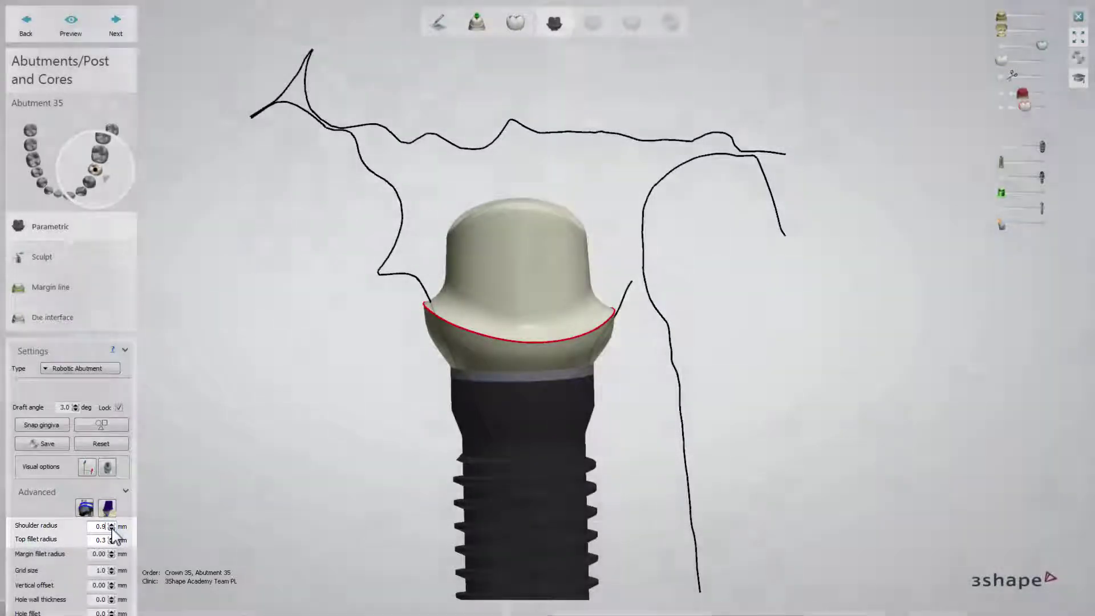
click(111, 528)
click(111, 525)
click(111, 524)
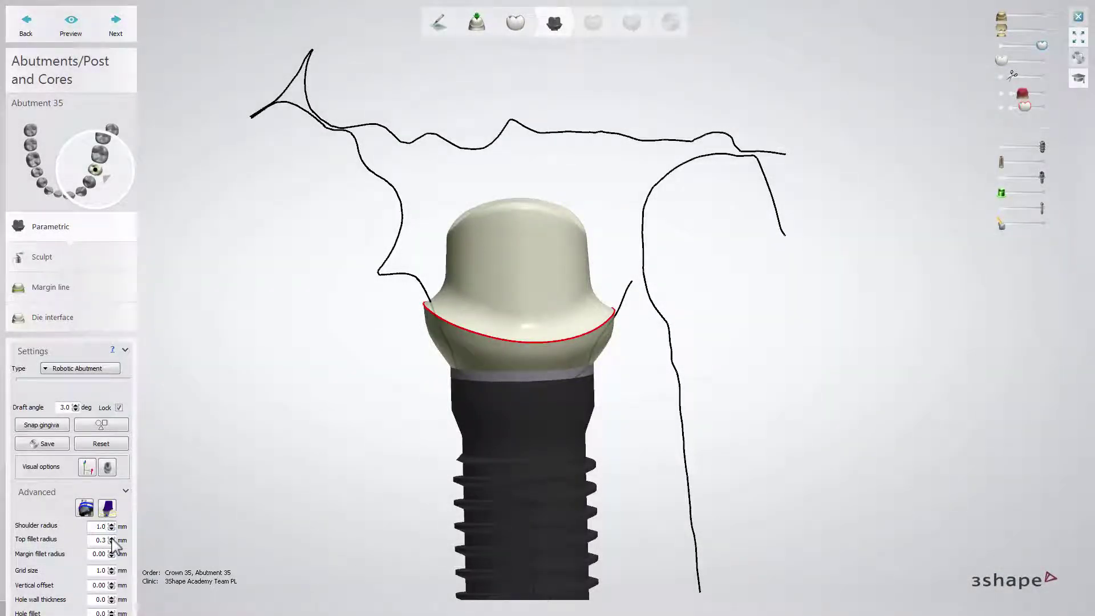
Step: Try top fillet radii of 0.6 mm and 0.0 mm on the abutment, and return the radius to 0.3 mm
click(112, 538)
click(112, 538)
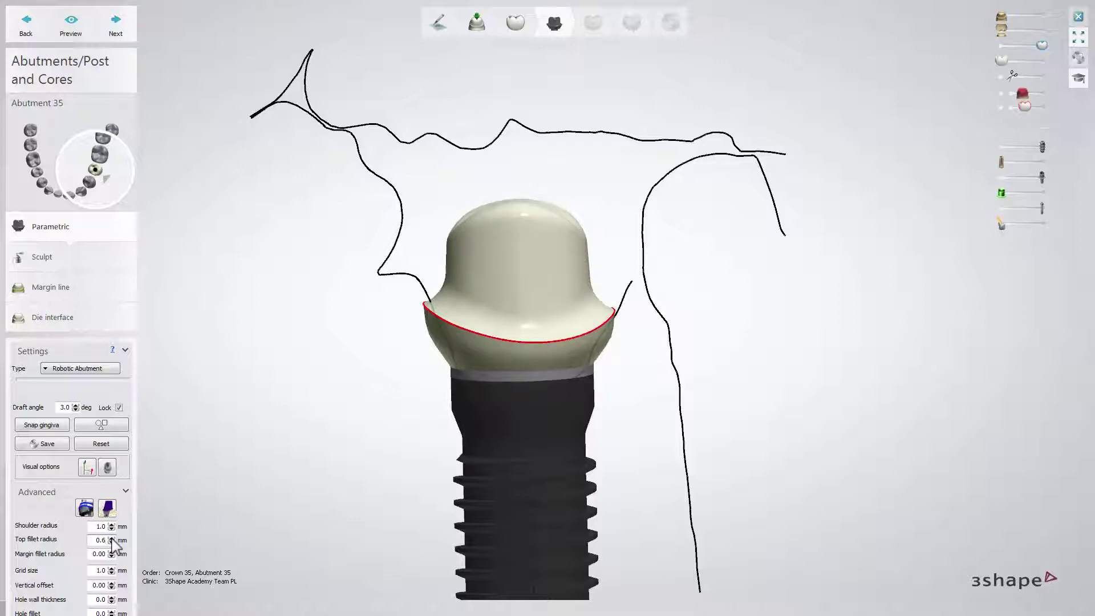
click(112, 541)
click(112, 541)
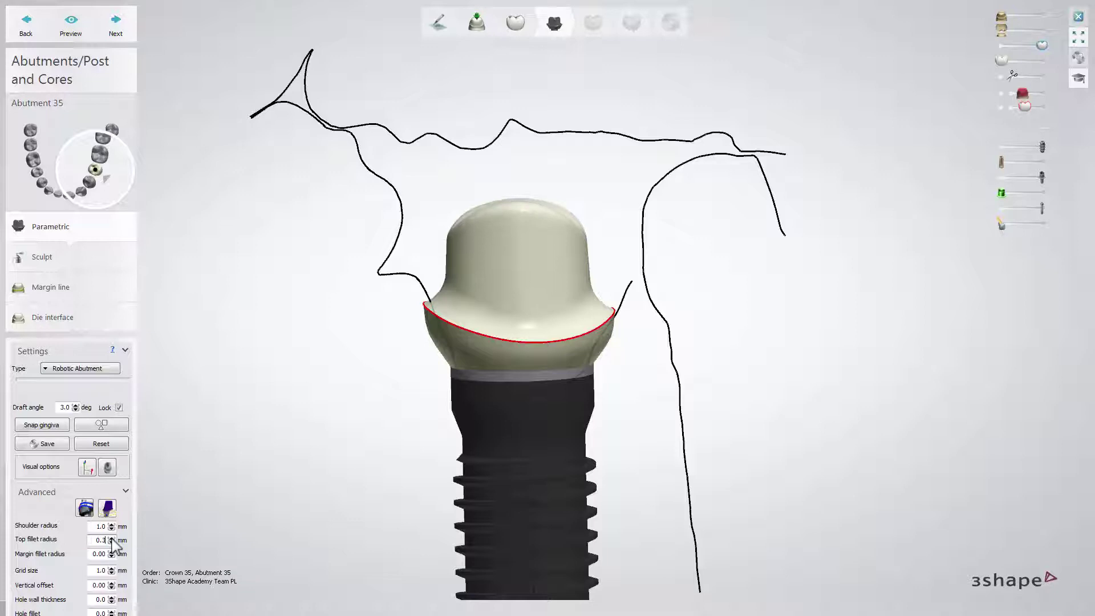
click(112, 541)
click(112, 541)
click(112, 542)
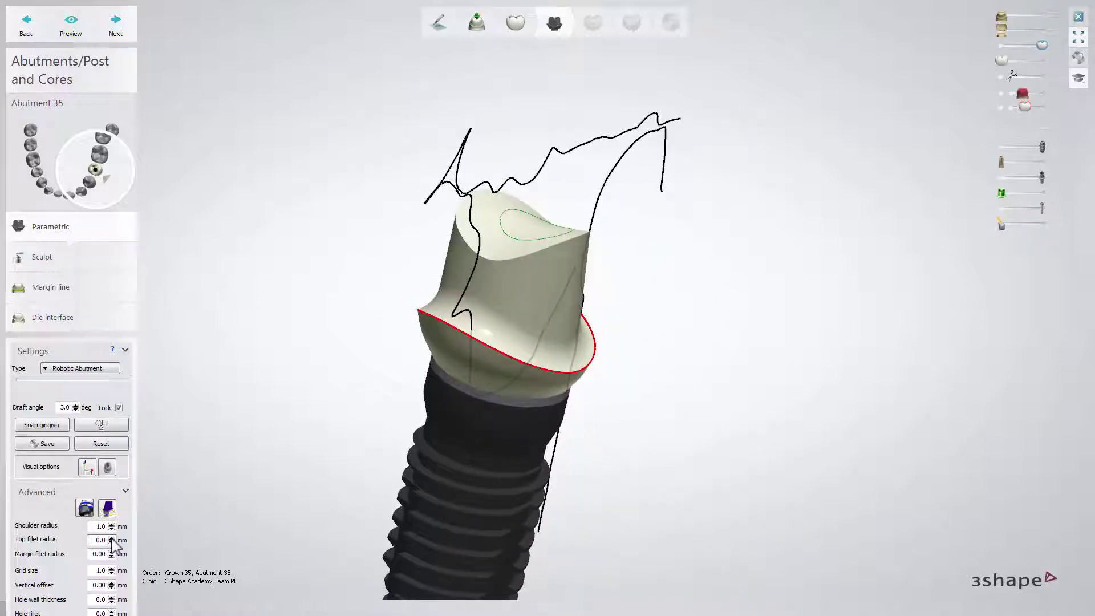
click(111, 538)
click(112, 538)
click(112, 538)
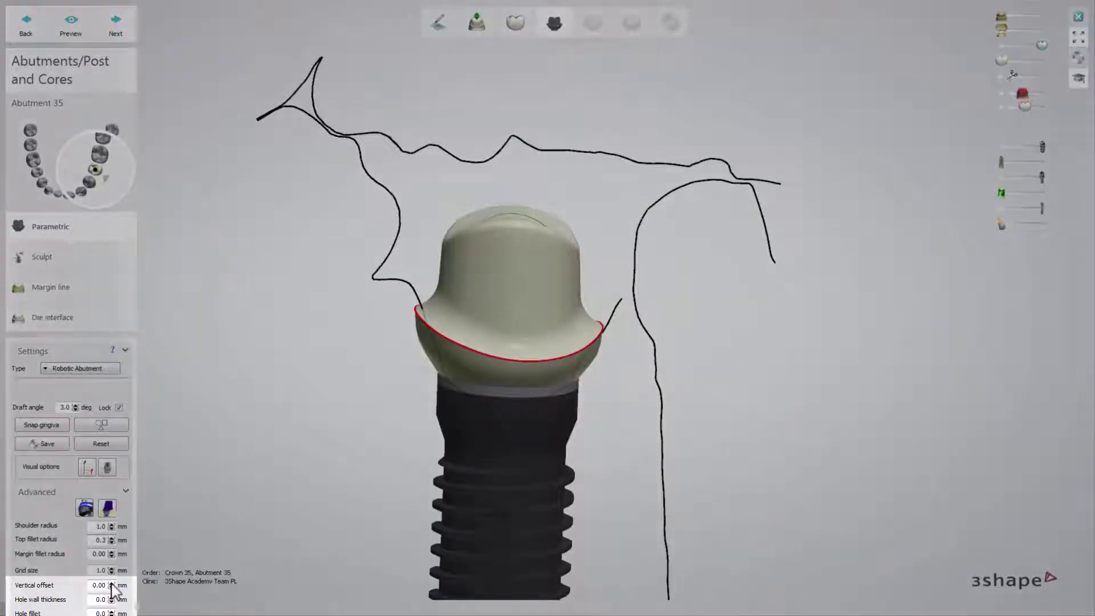
Step: Try a 0.30 mm vertical offset for the abutment and a 0.2 mm fillet on its screw hole
click(112, 583)
click(111, 582)
click(112, 582)
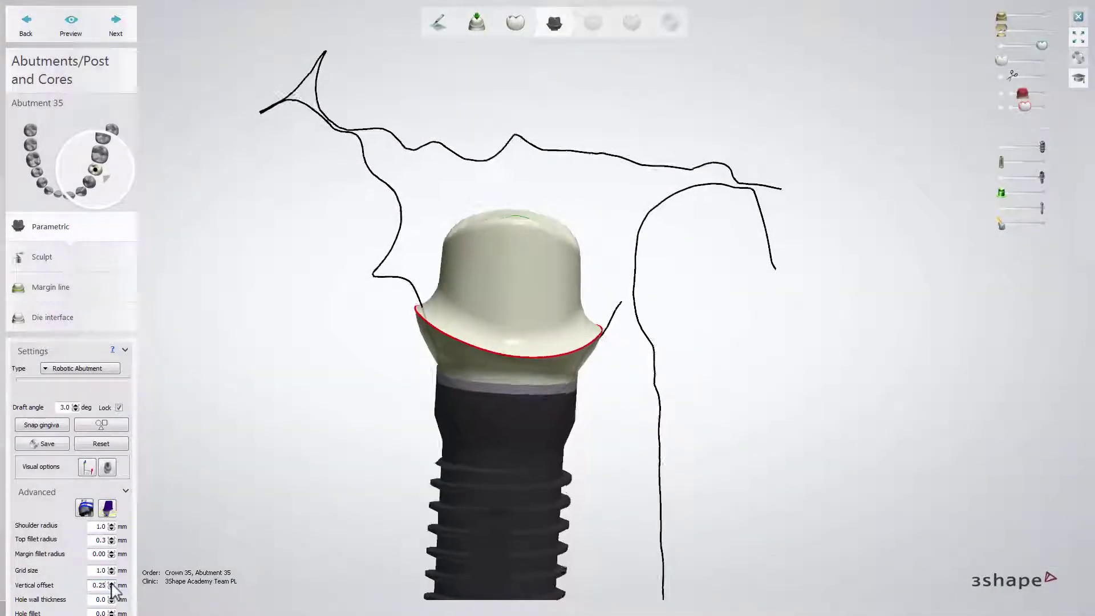
click(112, 583)
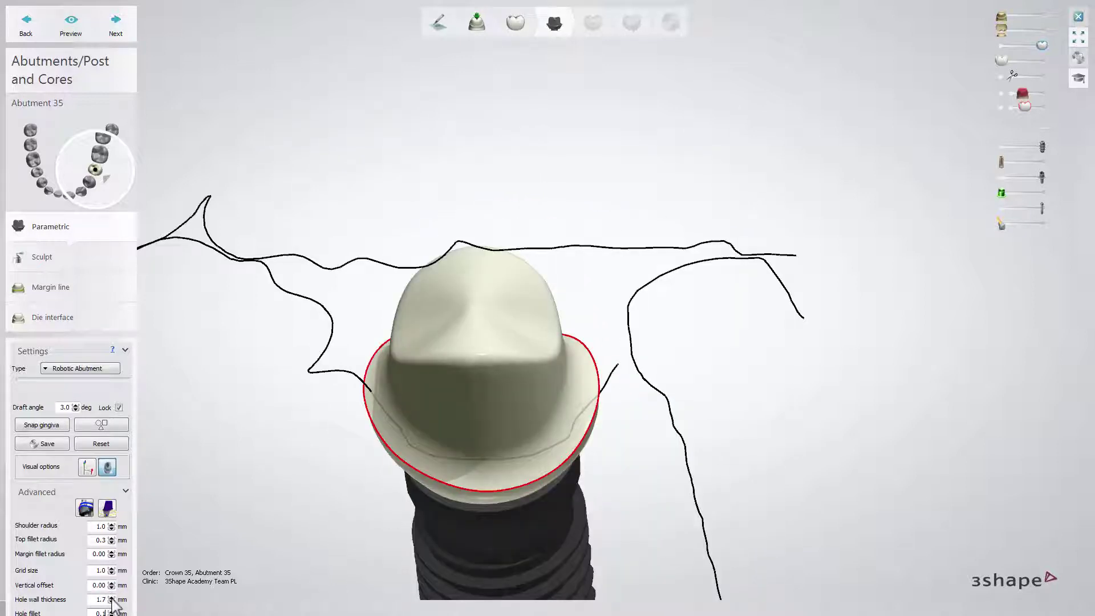
click(112, 611)
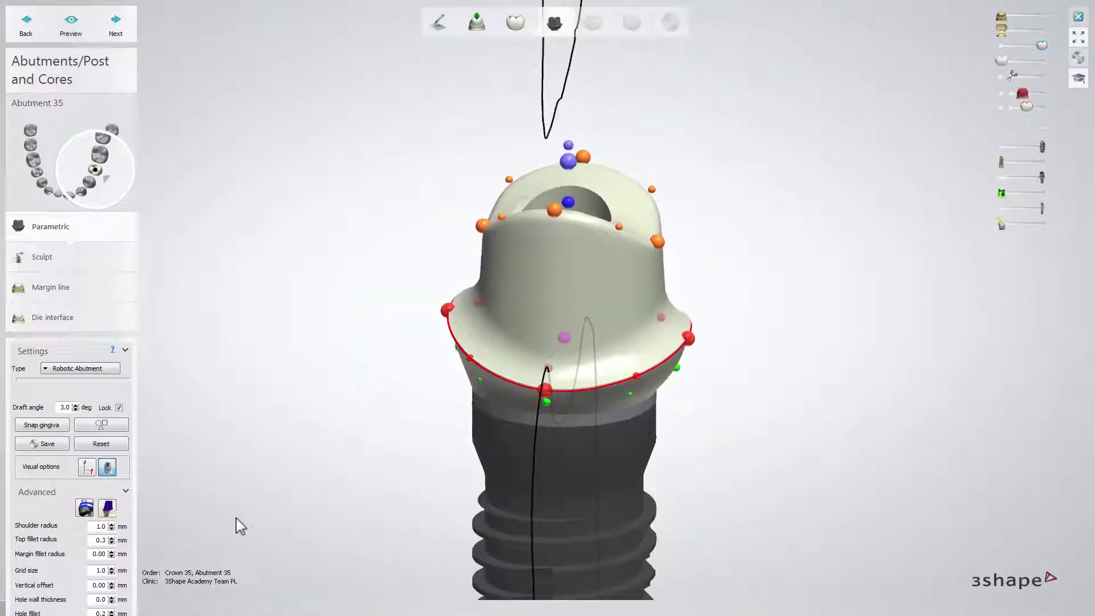
Step: Try a bevel on the abutment's shoulder with a 7.0 degree angle and a length of 0.80 mm
click(85, 508)
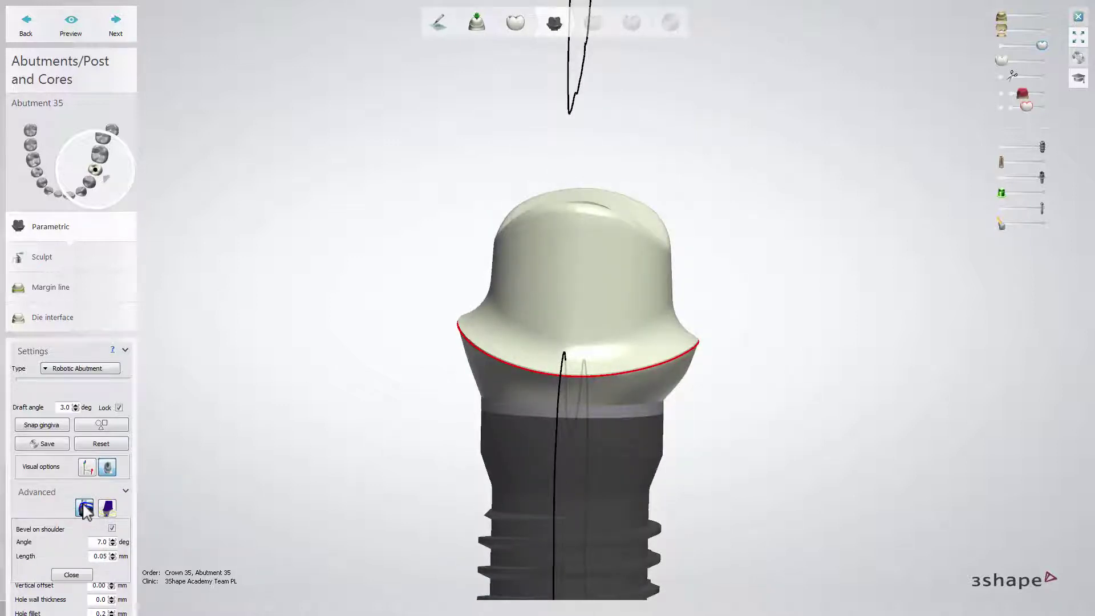
click(112, 553)
click(112, 553)
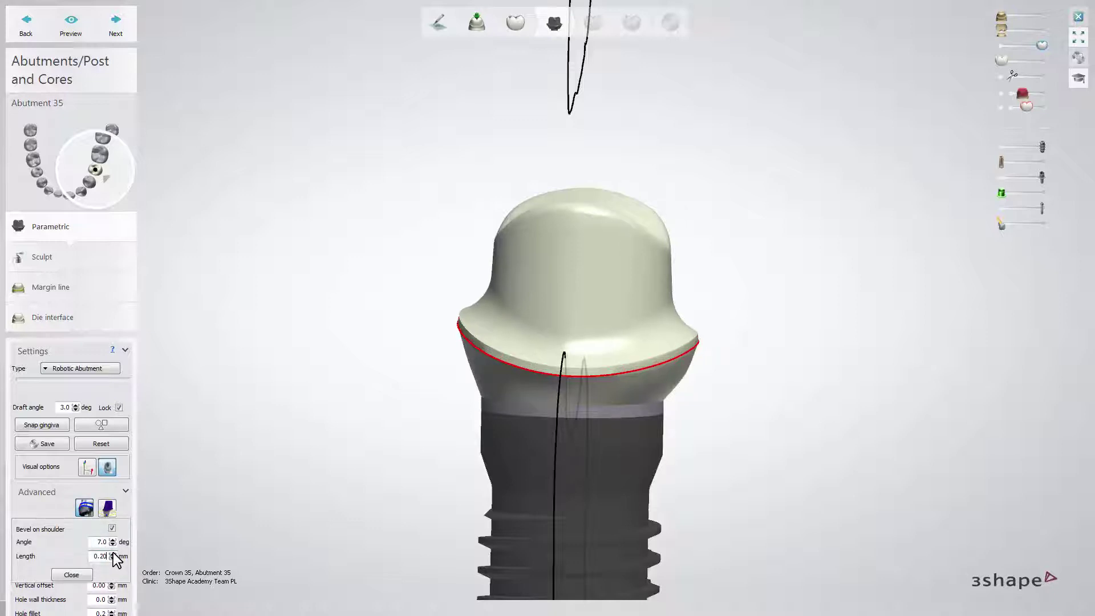
click(113, 553)
click(112, 553)
click(113, 553)
click(113, 553)
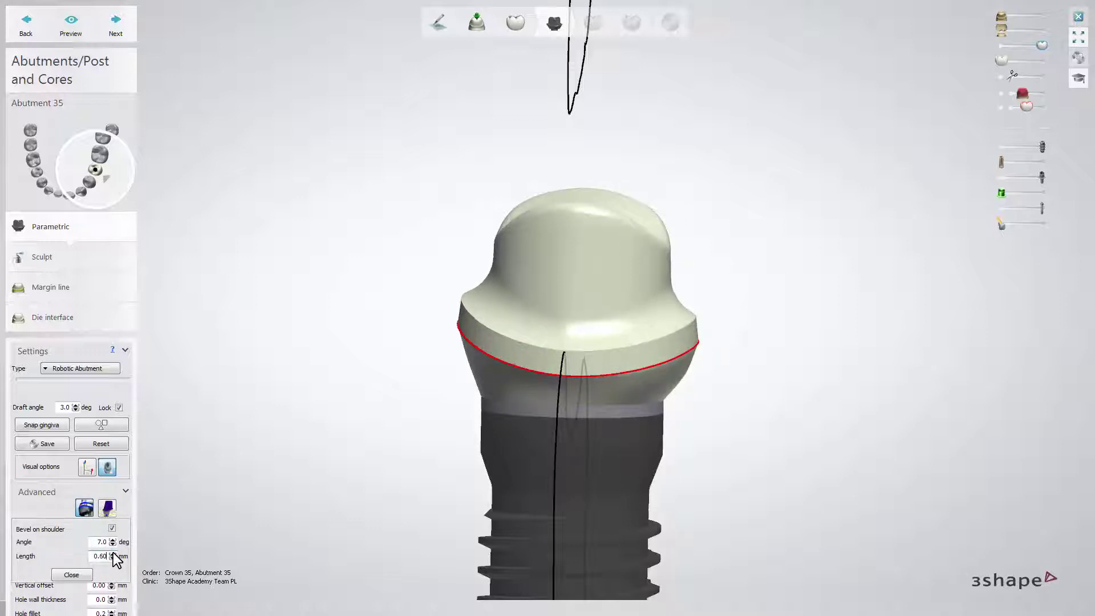
click(113, 554)
click(113, 553)
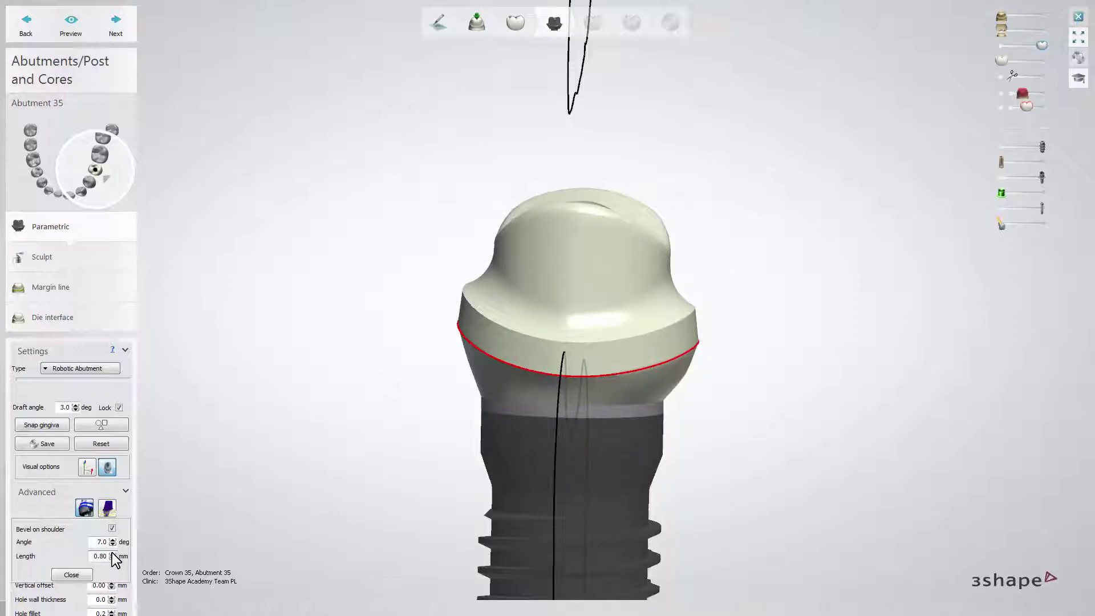
Step: Reduce the shoulder bevel's length to 0.05 mm and close the bevel settings
click(112, 559)
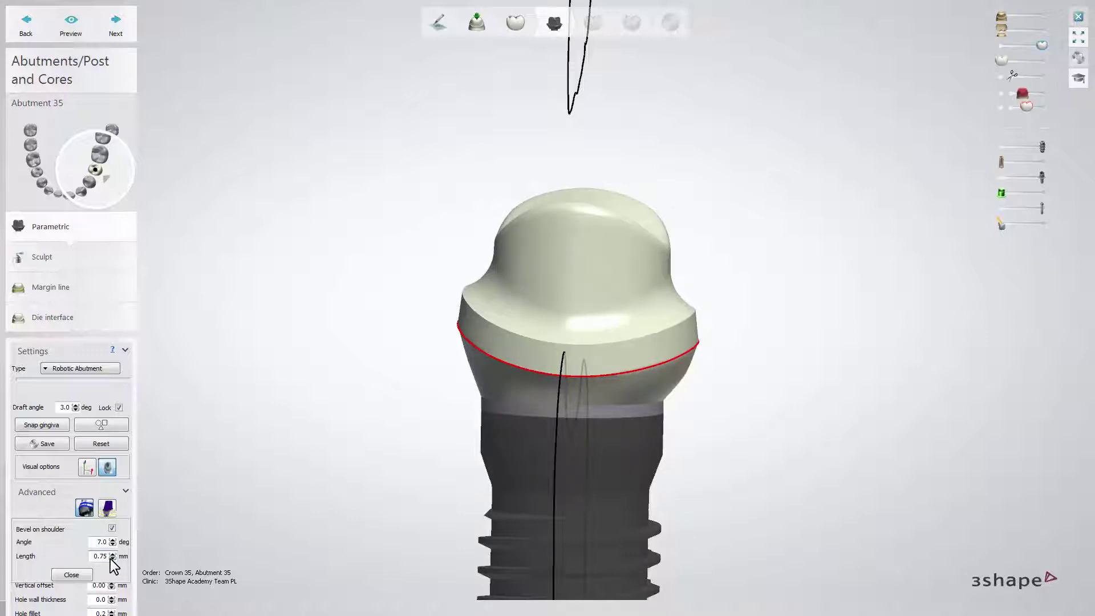
click(111, 559)
click(111, 559)
click(111, 559)
click(112, 559)
click(112, 559)
click(112, 559)
click(111, 559)
click(112, 559)
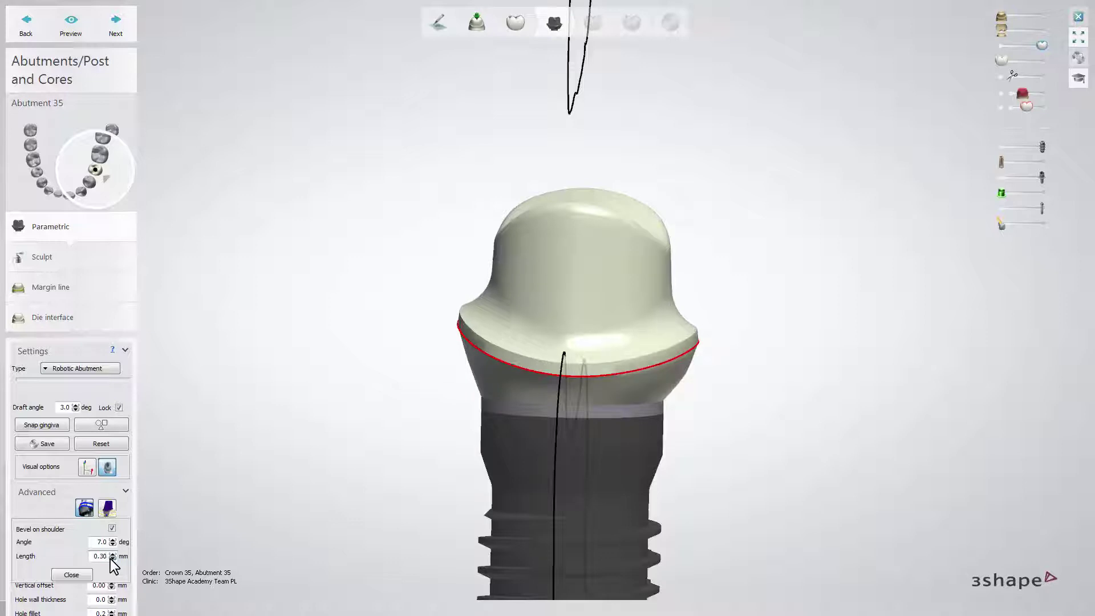
click(111, 559)
click(112, 559)
click(113, 559)
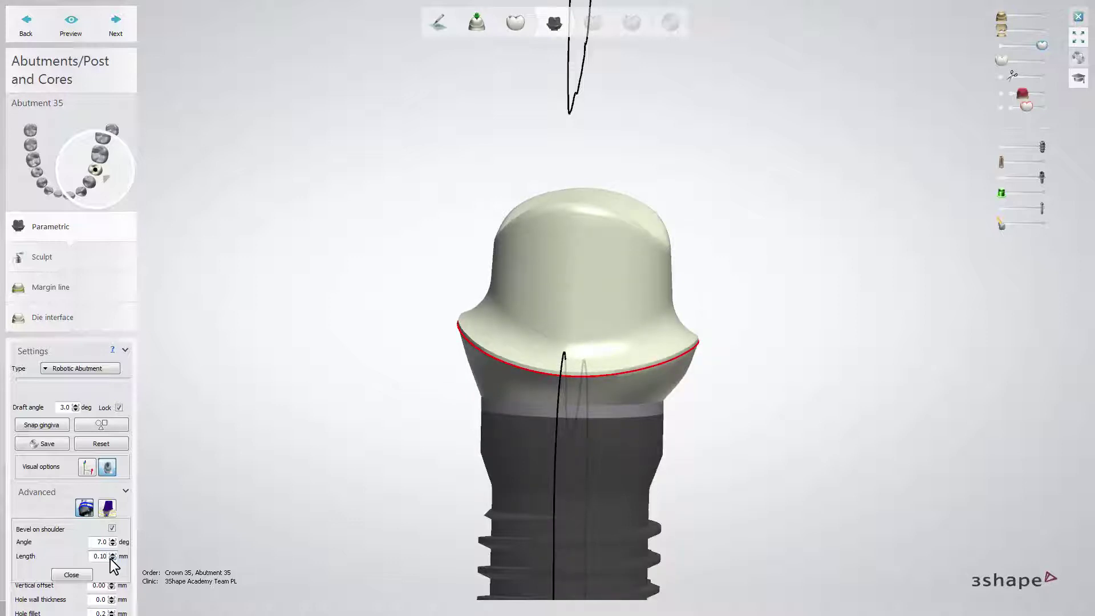
click(112, 559)
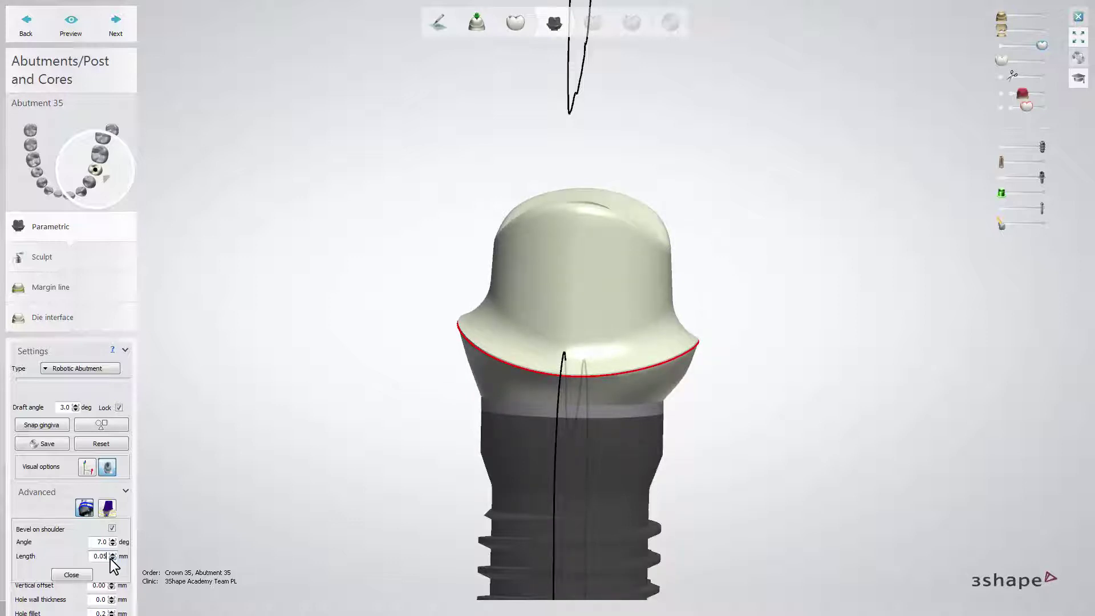
click(82, 573)
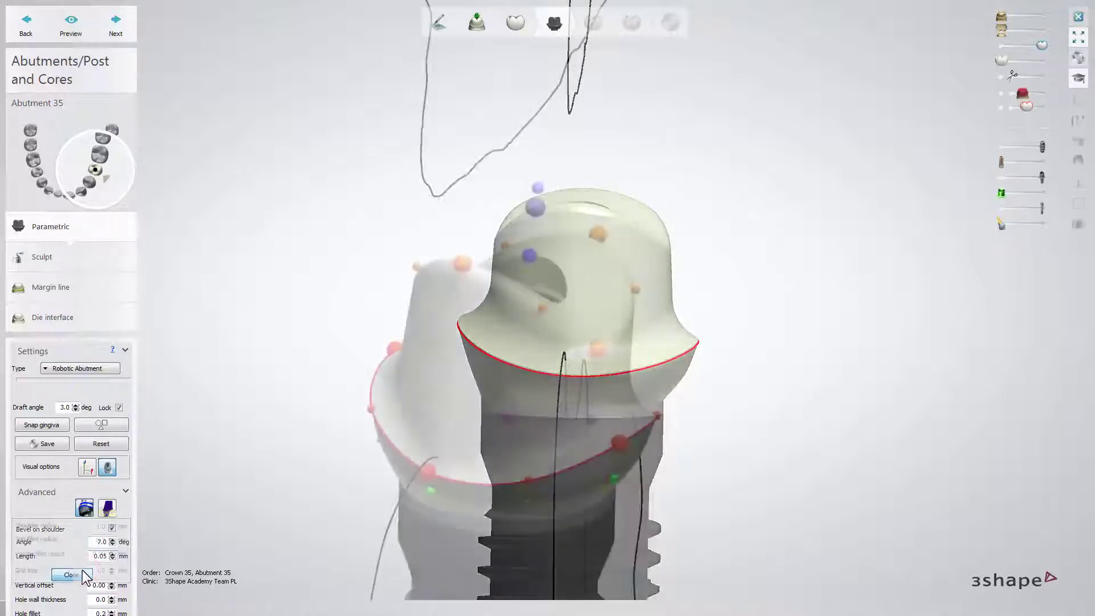
Step: Tilt the abutment's screw hole direction by about 2.2 degrees from the implant axis
click(108, 508)
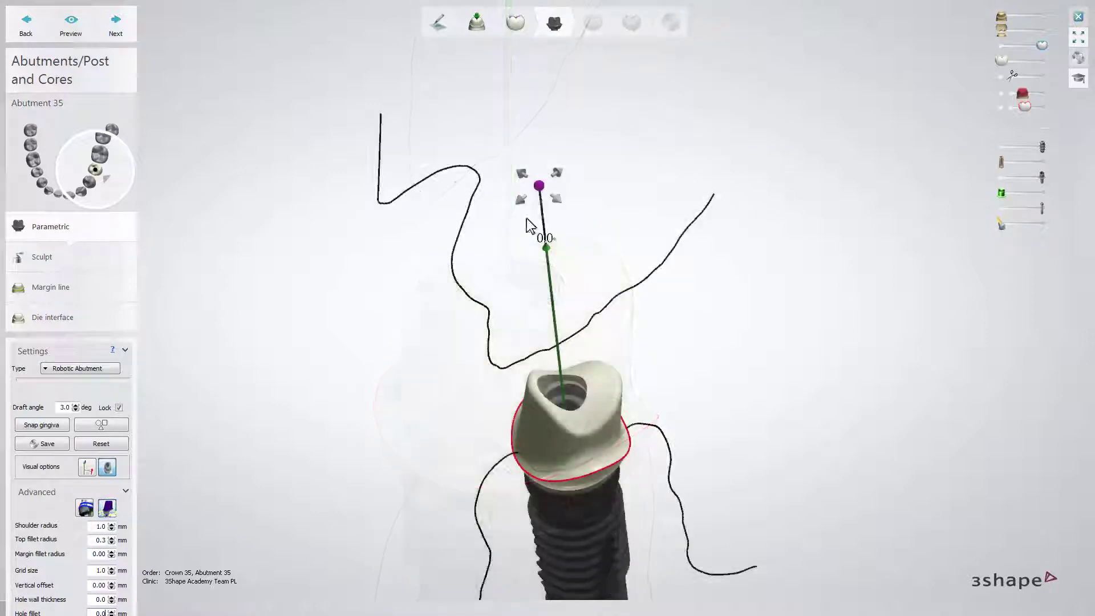
drag(539, 185, 552, 189)
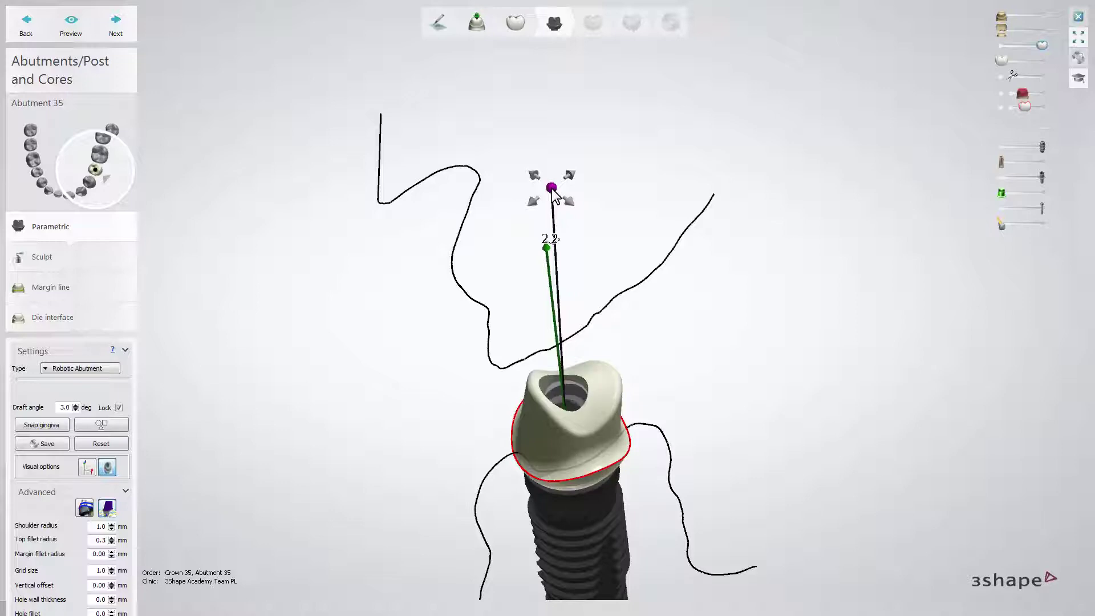
right_drag(552, 189, 552, 189)
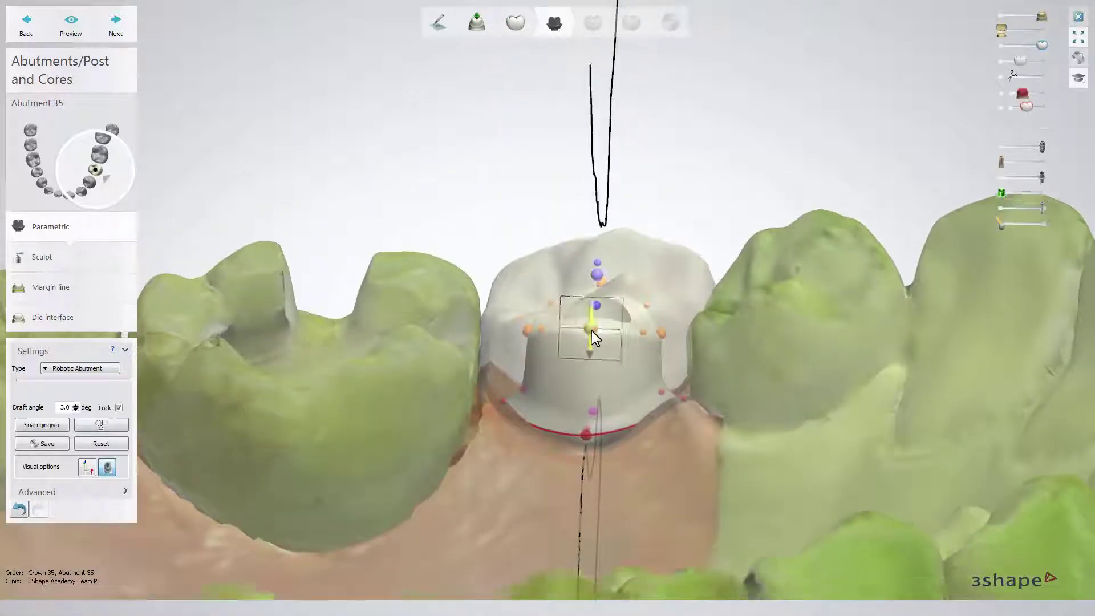
Step: Fine-tune the height of the control point at the abutment's upper front edge and make the crown more visible
drag(591, 330, 591, 329)
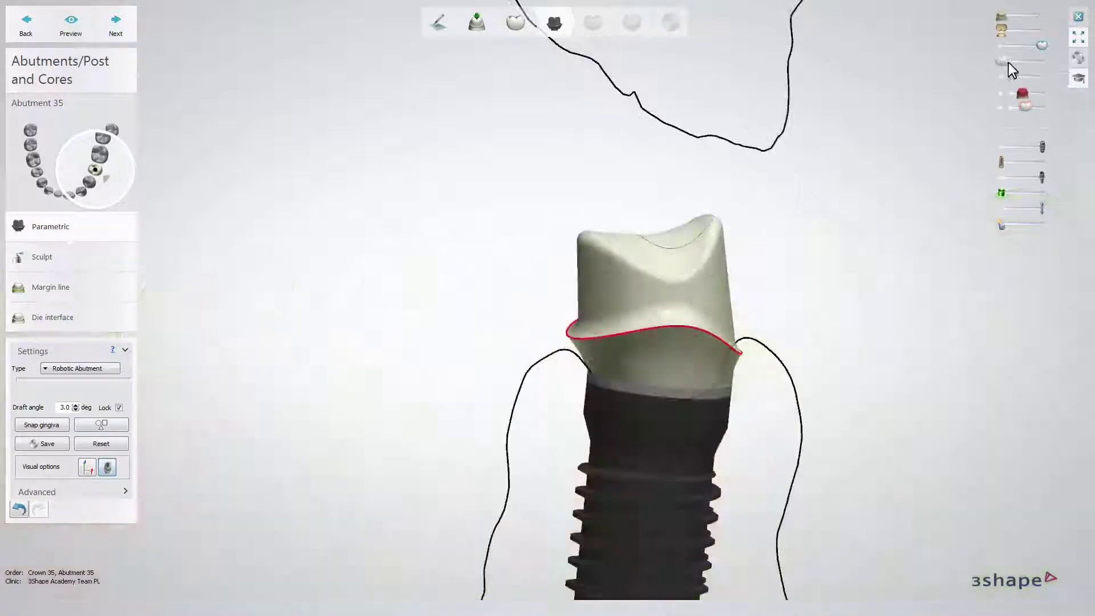
drag(1008, 63, 1027, 64)
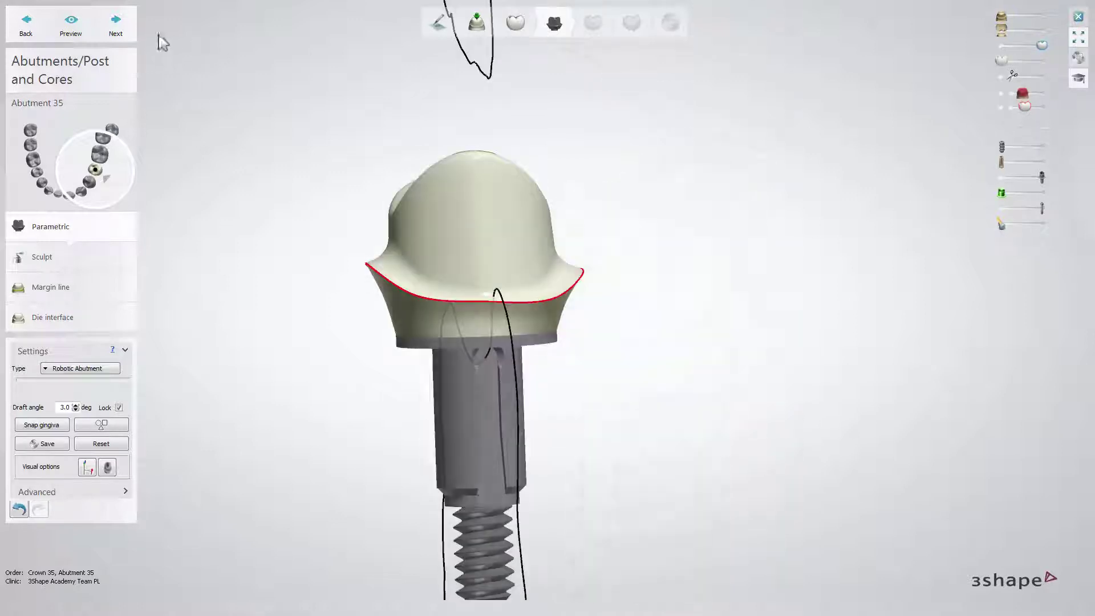
Step: Finish the parametric design, smooth the abutment's surface with the 0.76 mm wax knife, and complete the sculpting stage
click(123, 26)
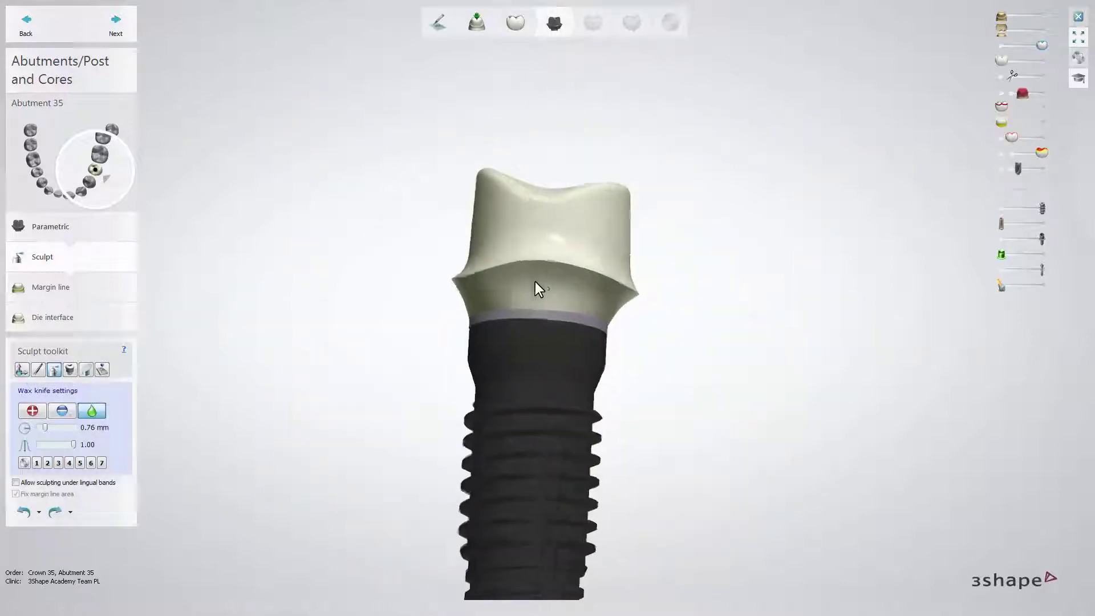
mouse_move(536, 282)
right_down()
mouse_move(606, 272)
mouse_move(542, 264)
mouse_move(545, 233)
right_up()
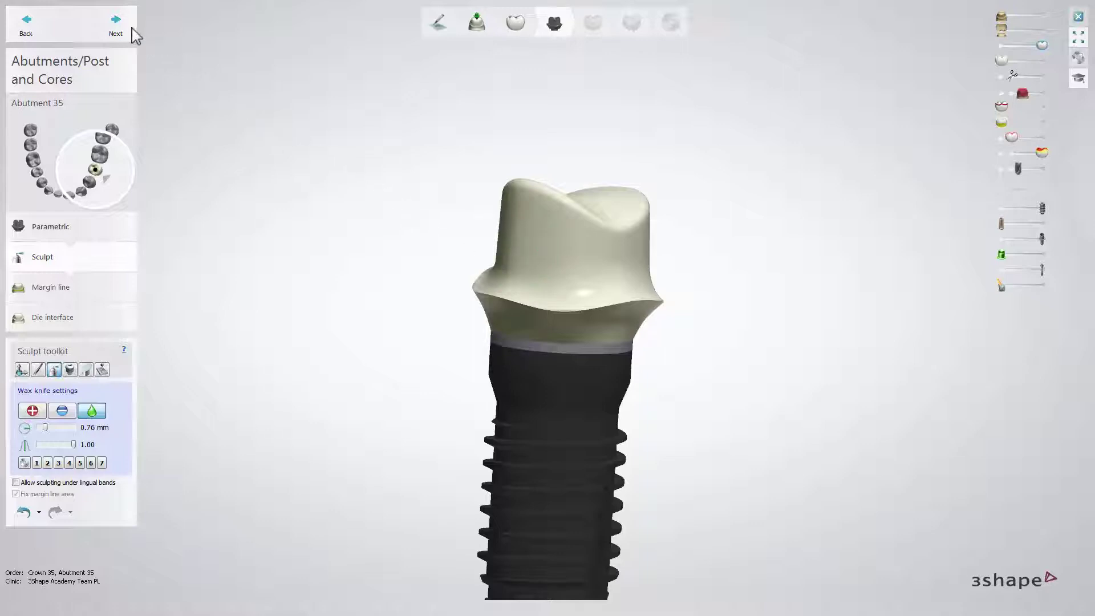
click(131, 25)
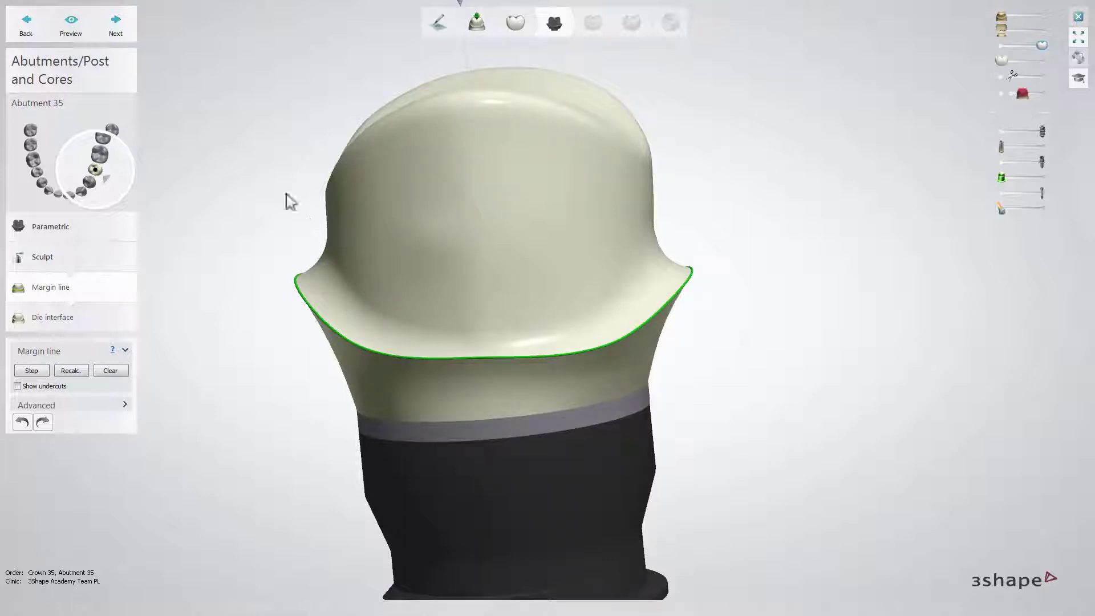
Step: Accept the abutment's margin line and review the advanced die interface settings for Crown Zircon
click(132, 27)
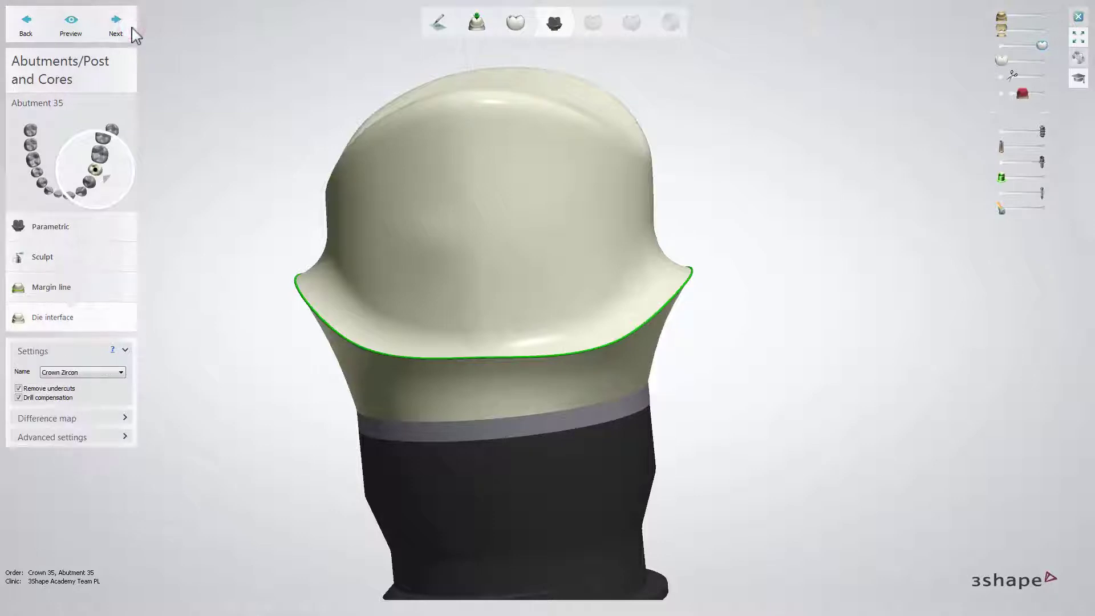
click(131, 437)
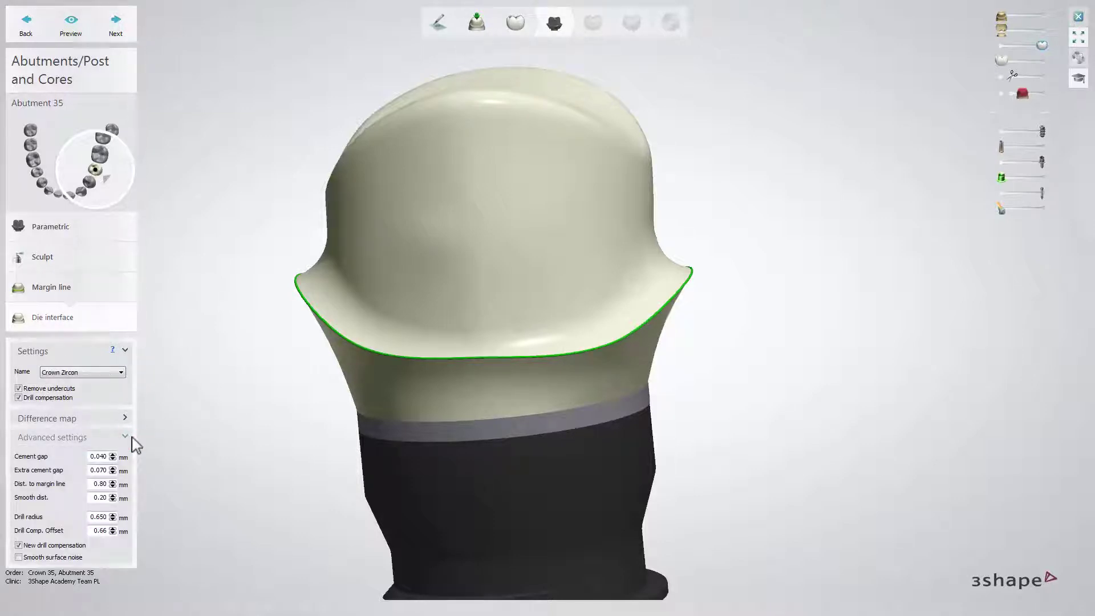
click(127, 437)
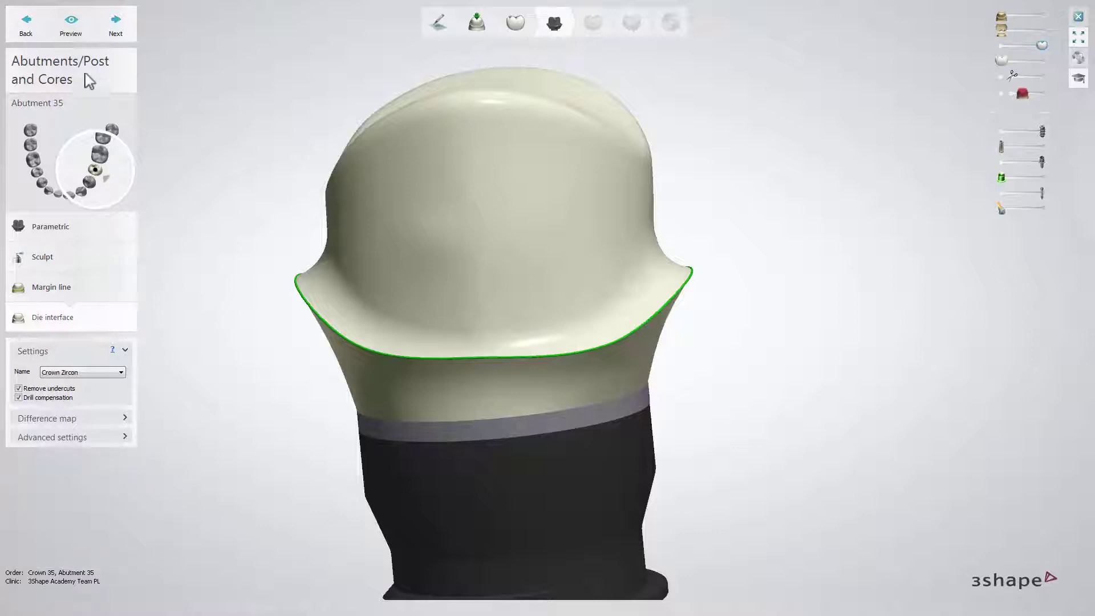
Step: Preview the die interface on the abutment and continue to the anatomy design of crown 35
click(80, 32)
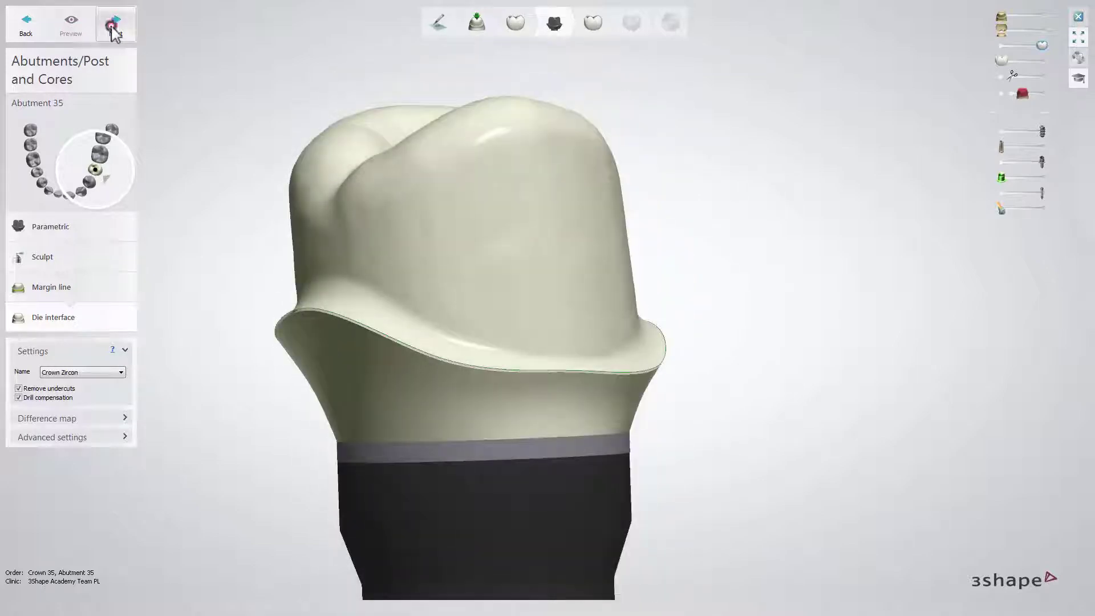
click(114, 32)
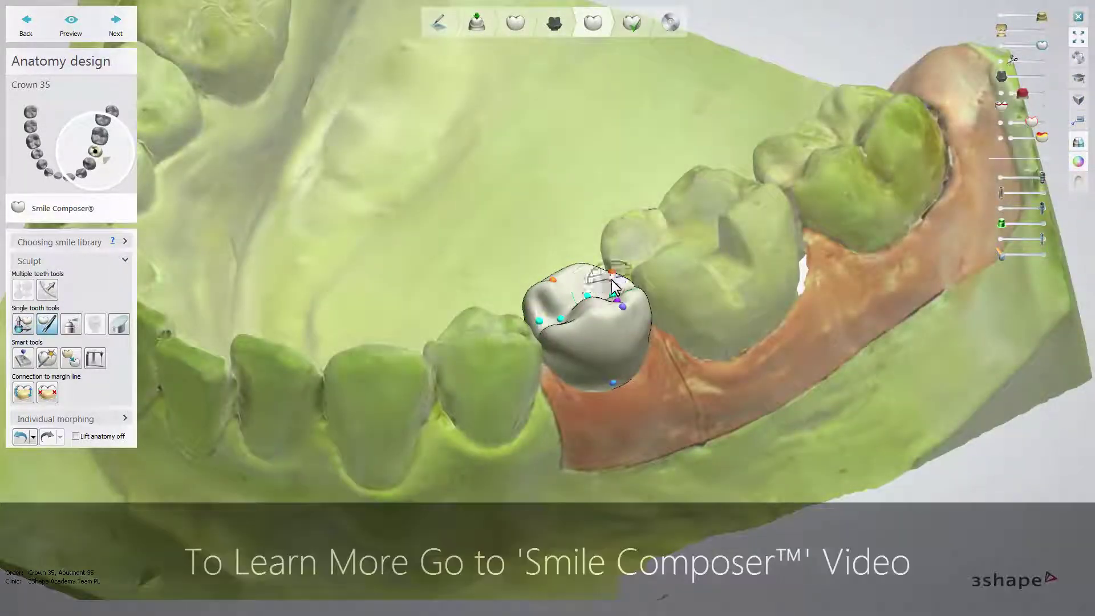
Step: Refine crown 35's anatomy, smooth its surface with the 1.32 mm wax knife at strength 1.00, and complete the anatomy design
click(612, 279)
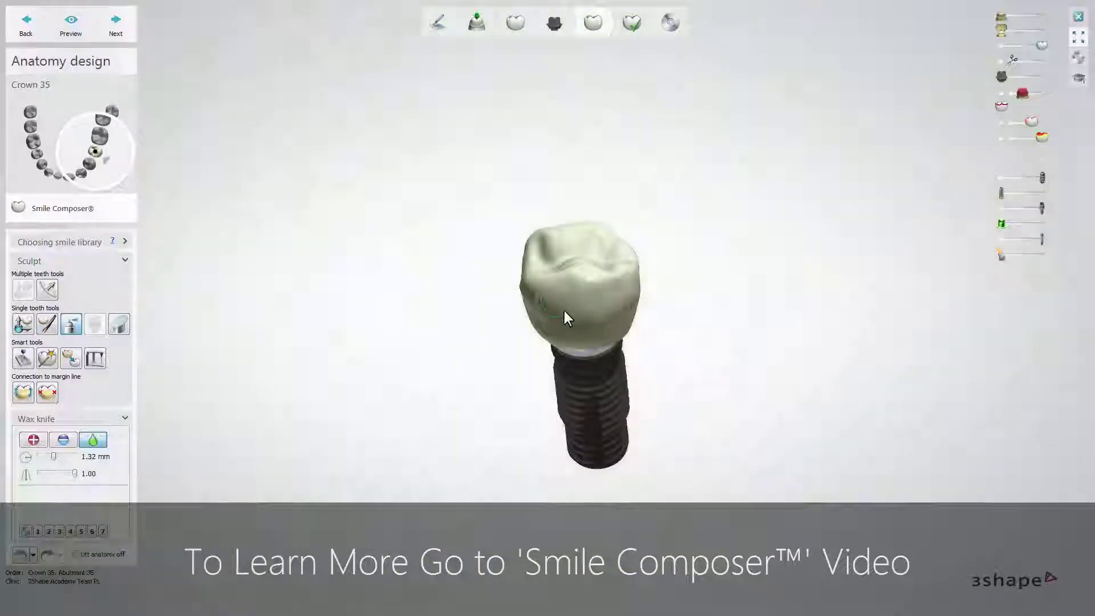
right_drag(564, 313, 622, 293)
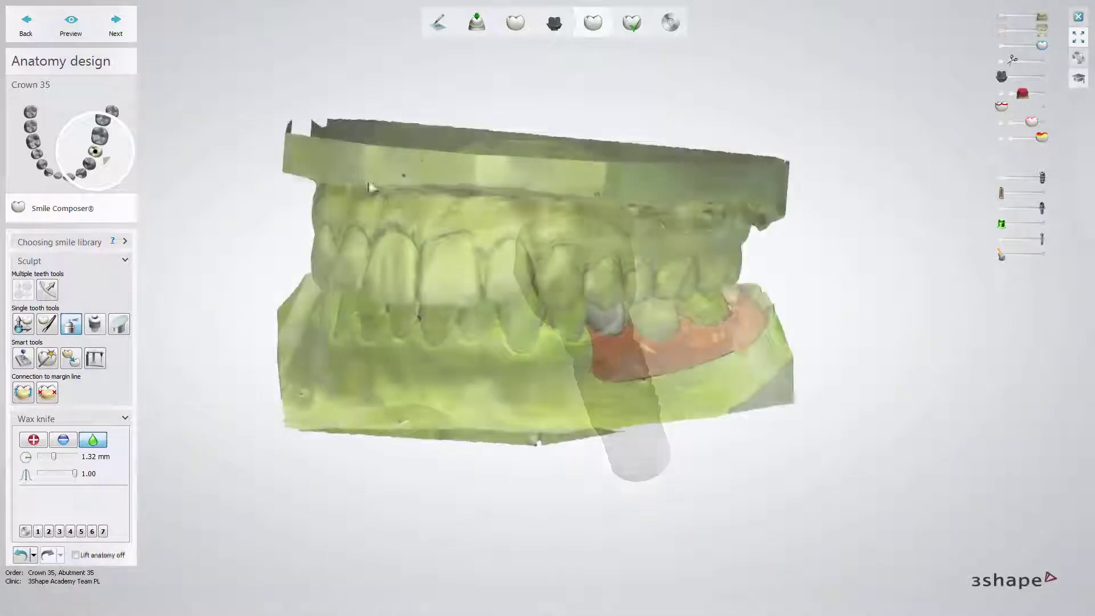
click(130, 33)
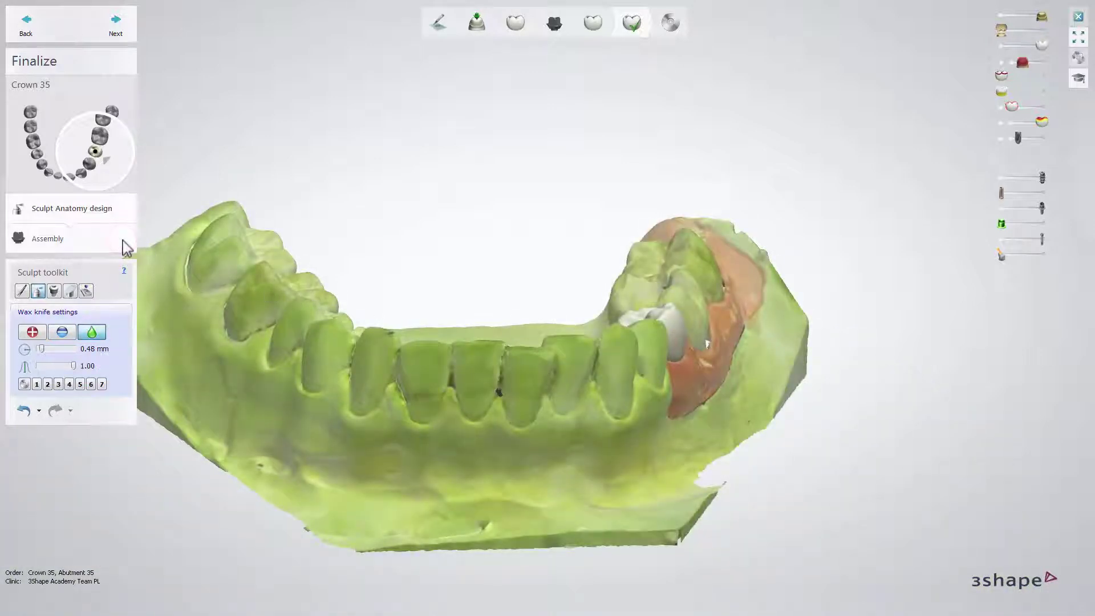
Step: In the assembly stage, add an angled screw hole to the abutment and tilt its axis by about 6°
click(125, 246)
click(126, 271)
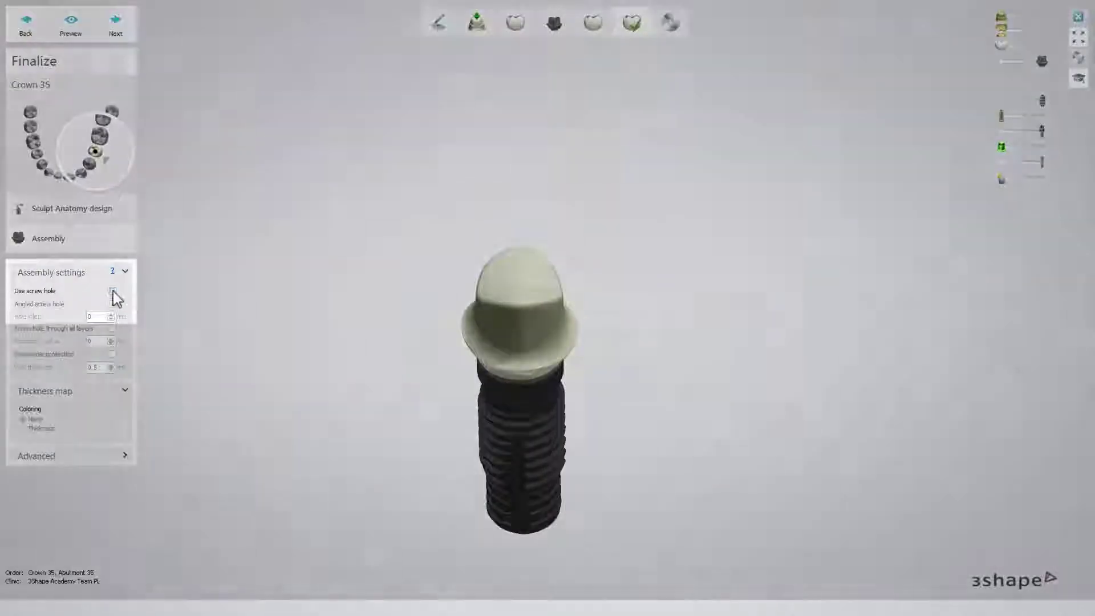
click(113, 291)
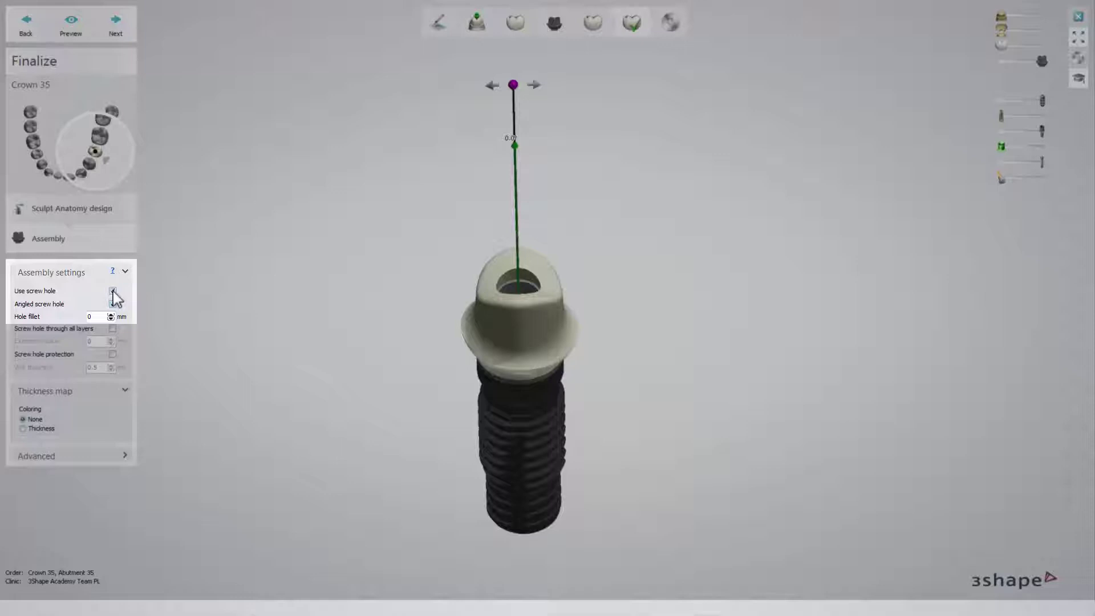
click(113, 303)
drag(596, 88, 564, 89)
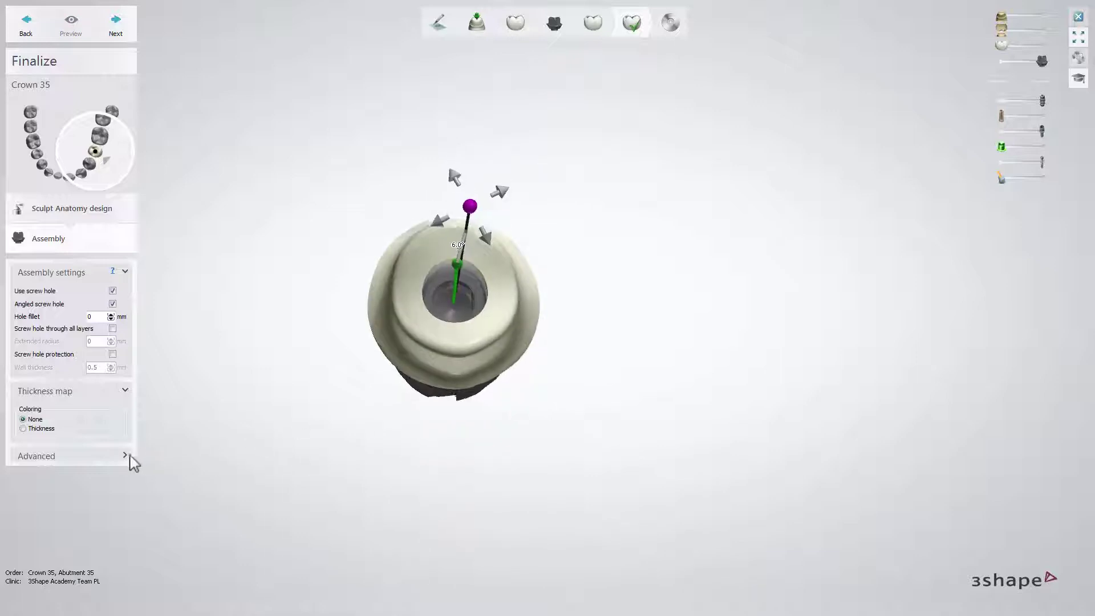
Step: Set the extra drill hole radius to 0.1 mm, preview the abutment assembly, and continue past the assembly stage
click(124, 457)
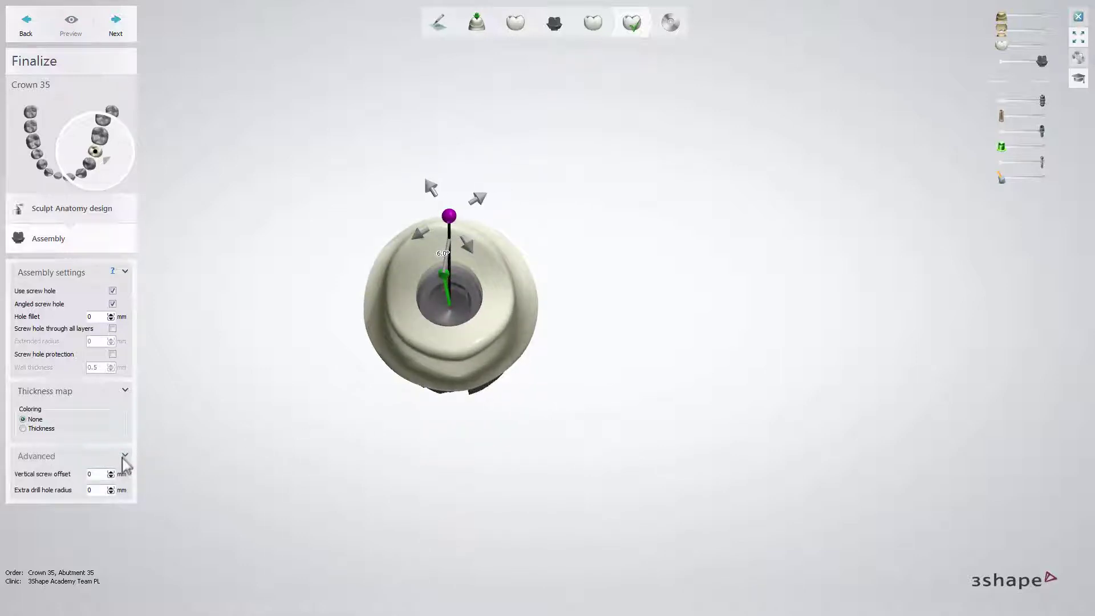
click(112, 489)
click(110, 487)
click(111, 487)
click(111, 487)
click(80, 35)
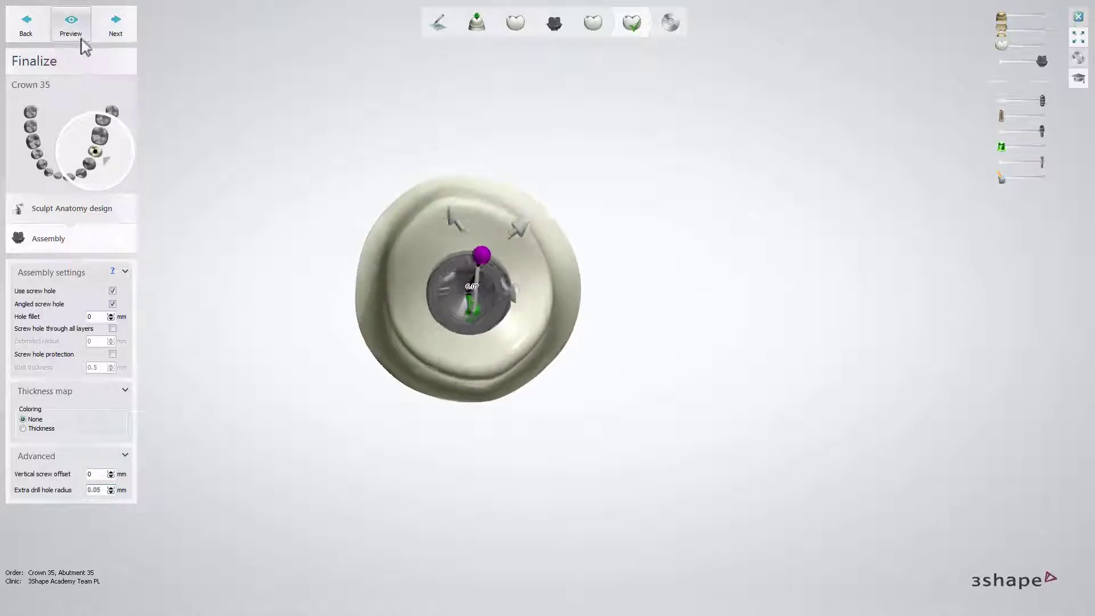
click(81, 40)
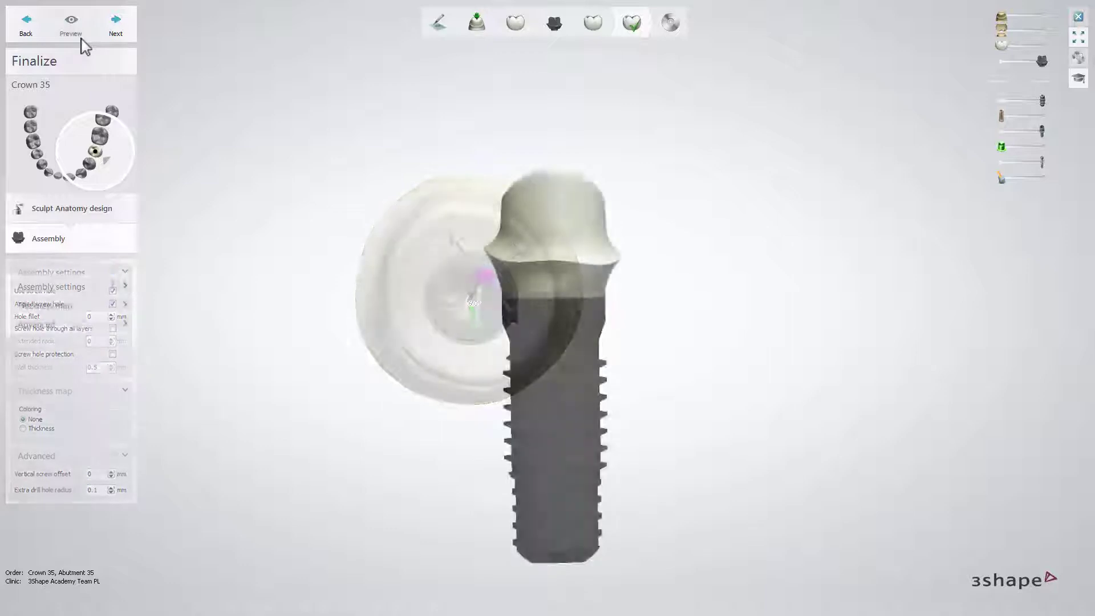
click(116, 35)
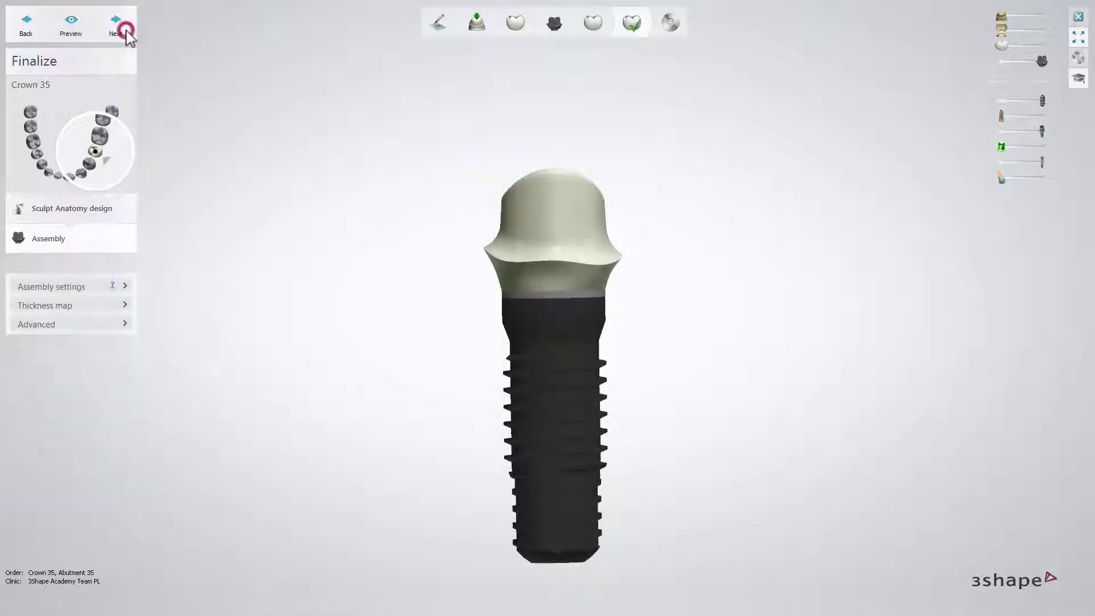